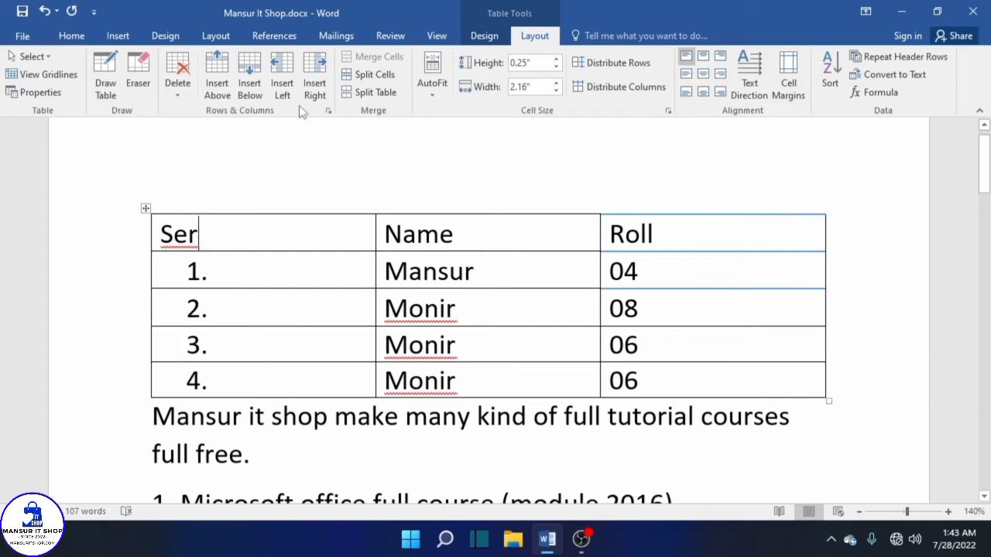
Draw a vertical border splitting the four Roll value cells, plus diagonal lines through the new cells in rows 1 and 2.
left_click(106, 77)
left_click_drag(714, 252, 713, 379)
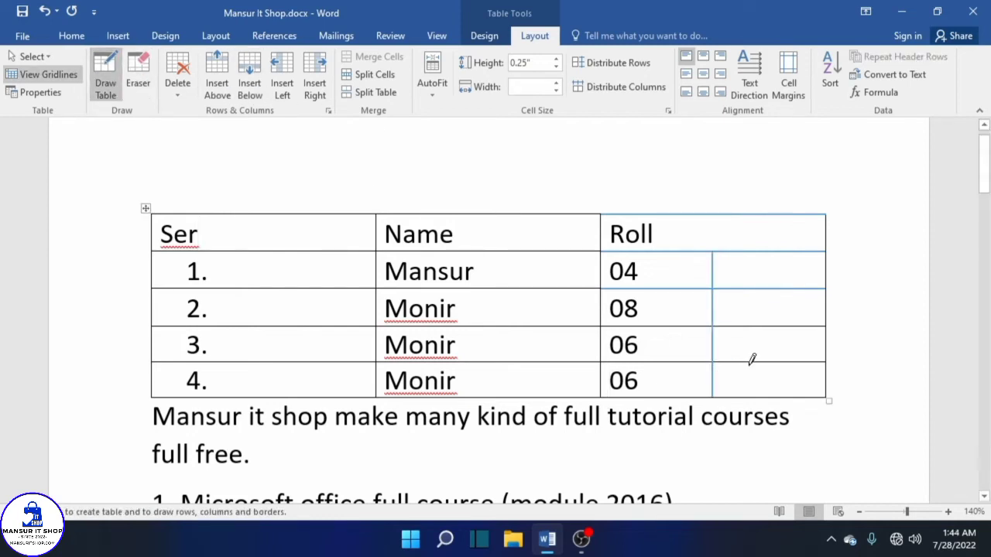
left_click_drag(826, 290, 721, 324)
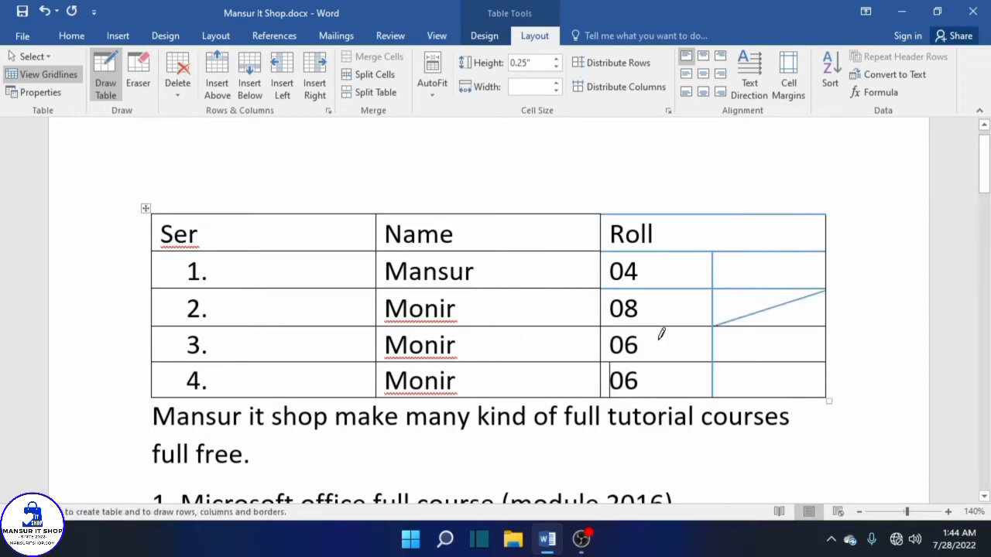
left_click_drag(713, 254, 824, 288)
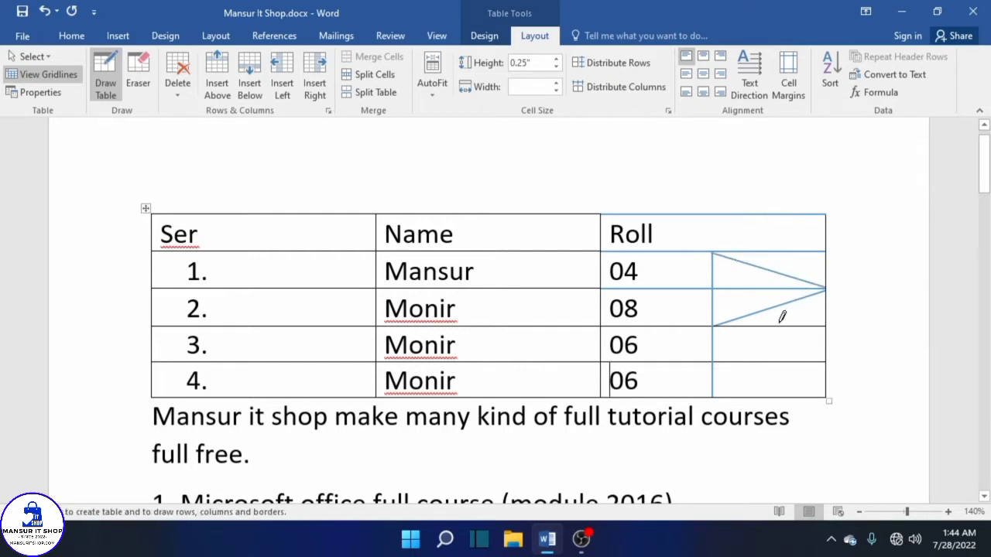
Undo the hand-drawn table borders and leave table drawing mode.
key("ctrl+z")
key("ctrl+z")
key("ctrl+z")
key("ctrl+z")
key("ctrl+z")
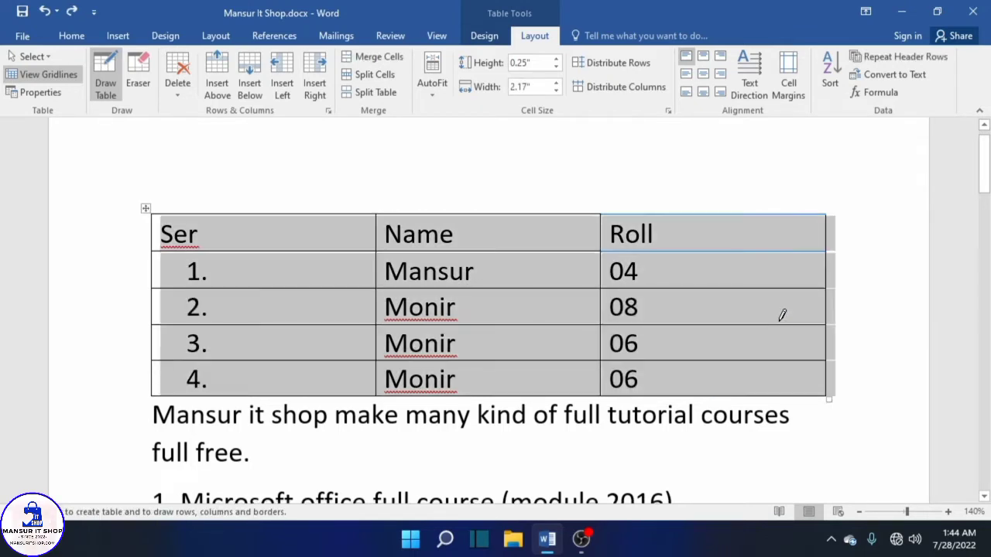
left_click(708, 266)
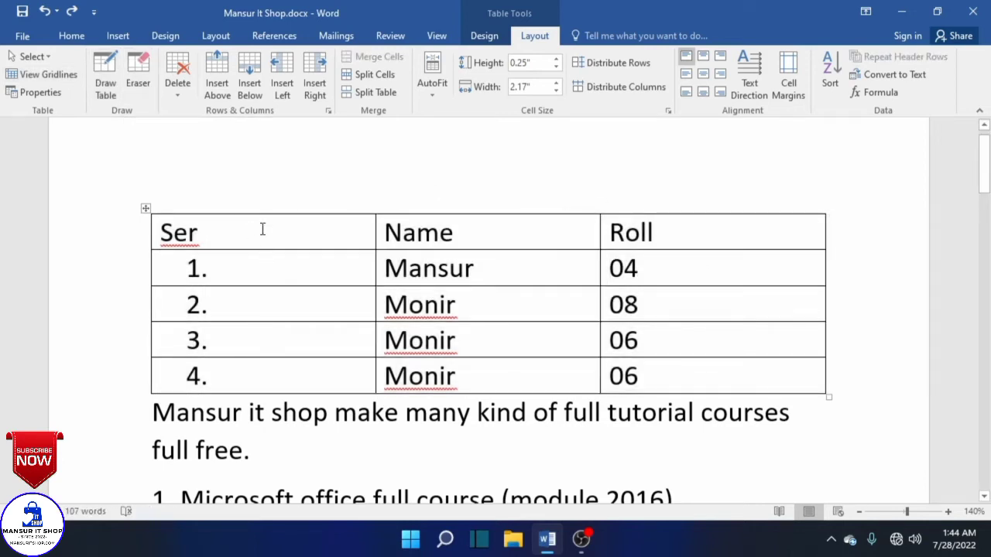
Erase the border between the first two cells under the Name heading, and undo the erasure.
left_click(138, 78)
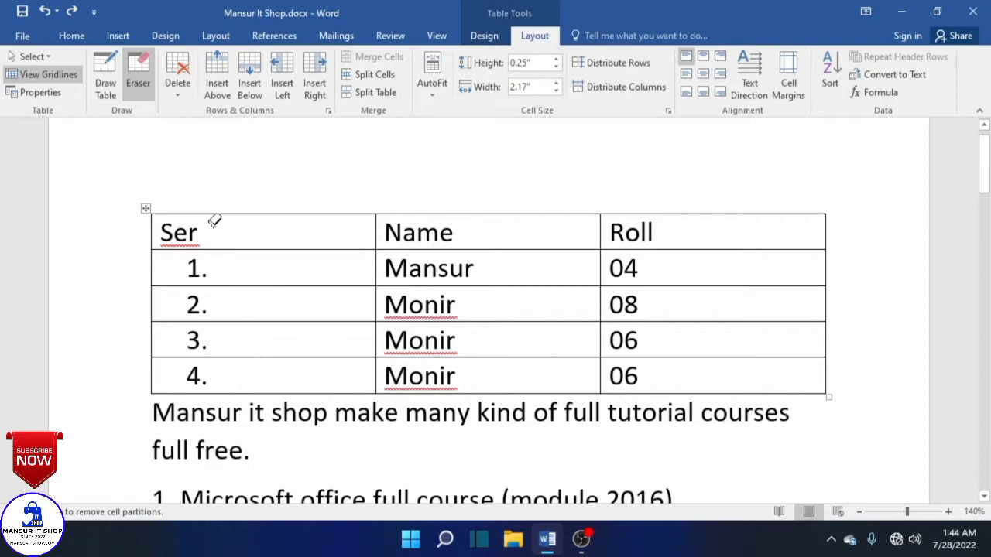
left_click(505, 286)
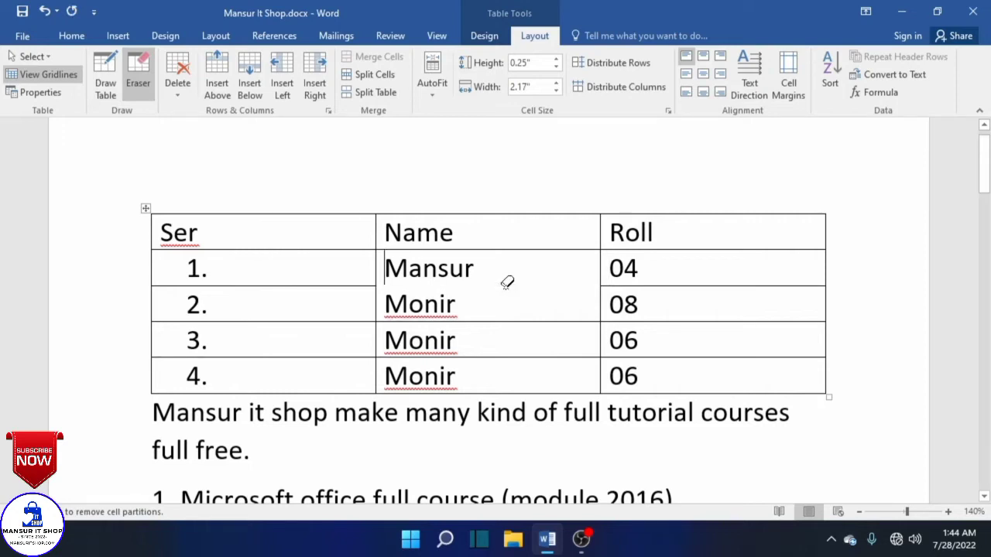
key("ctrl+z")
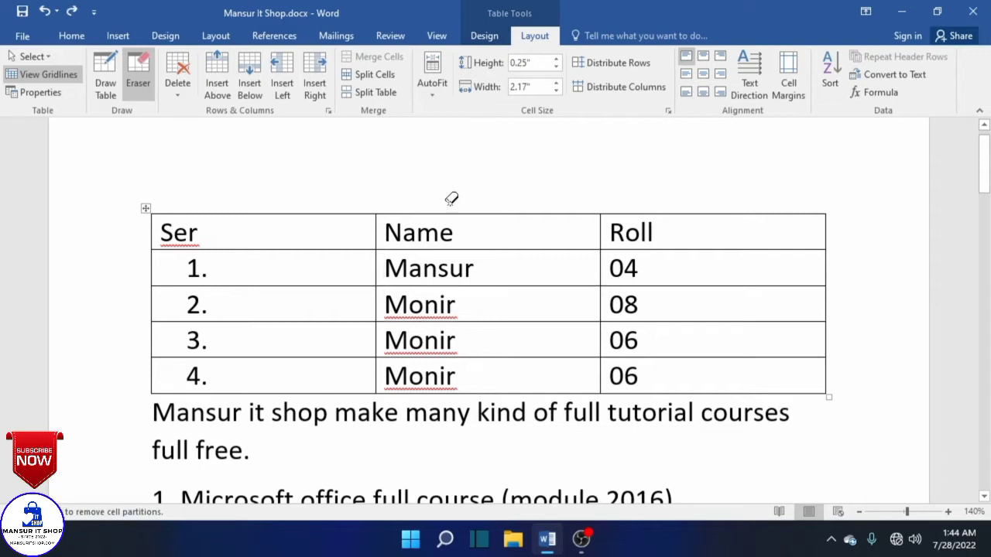
Delete the cells of the second numbered row with the Shift cells left option, and undo the deletion.
left_click(181, 93)
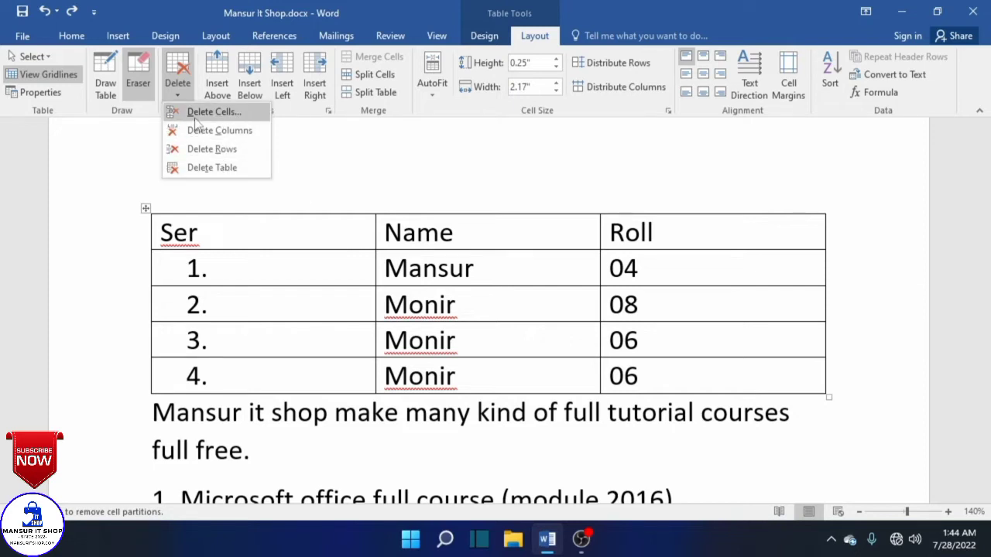
left_click(220, 309)
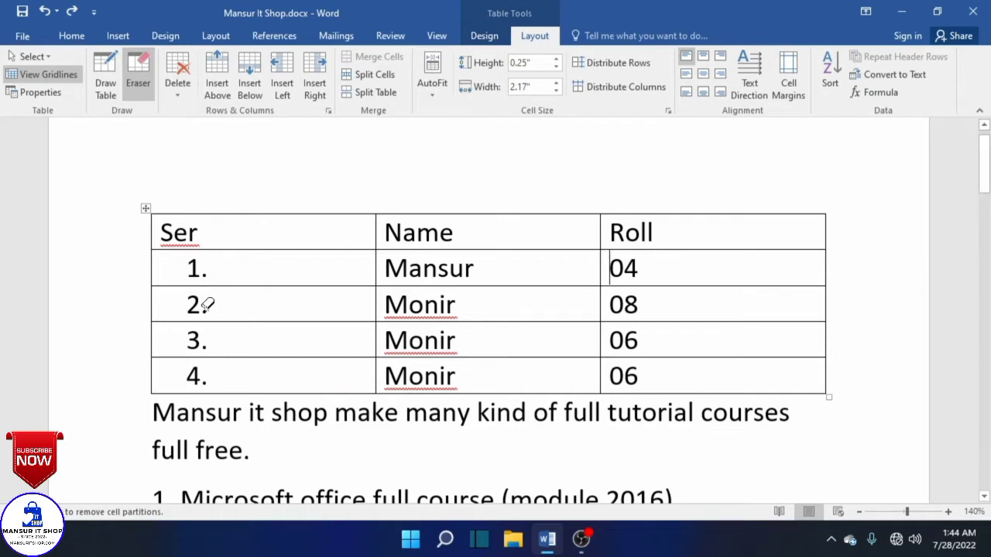
left_click(136, 313)
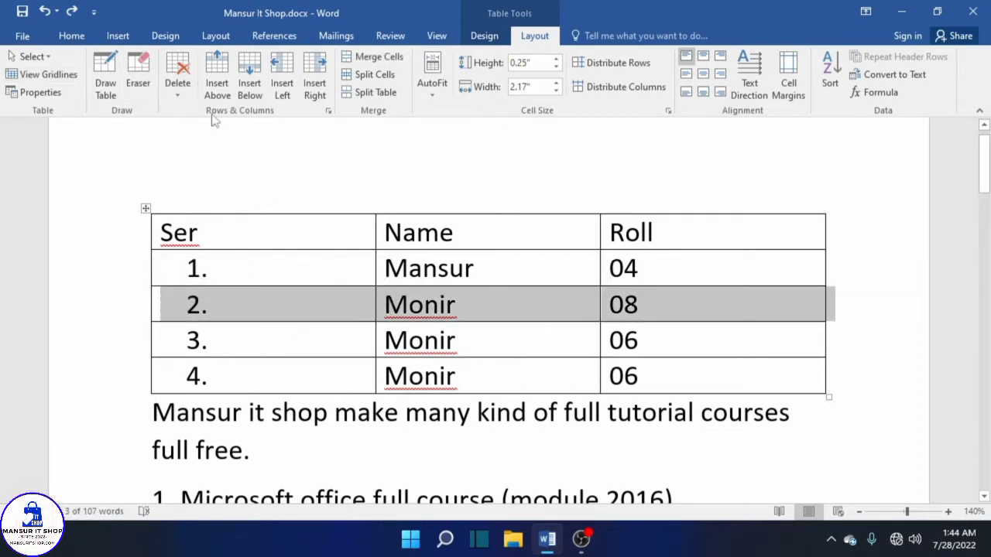
left_click(177, 84)
left_click(208, 113)
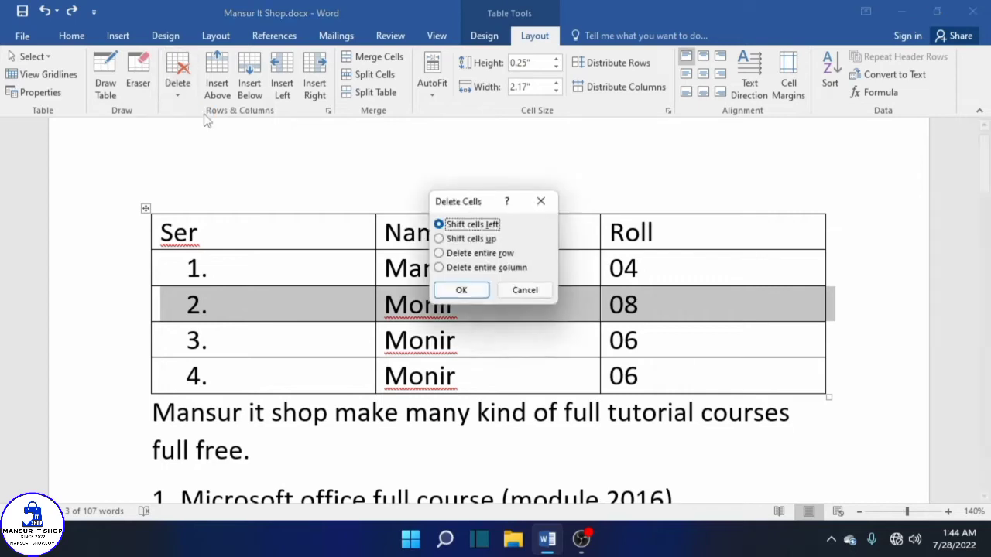
left_click(472, 291)
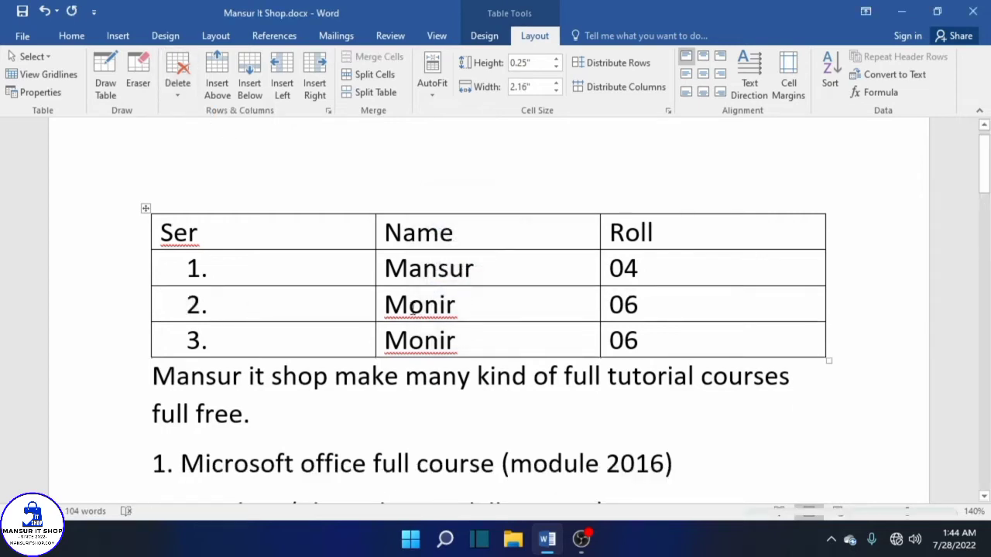
key("ctrl+z")
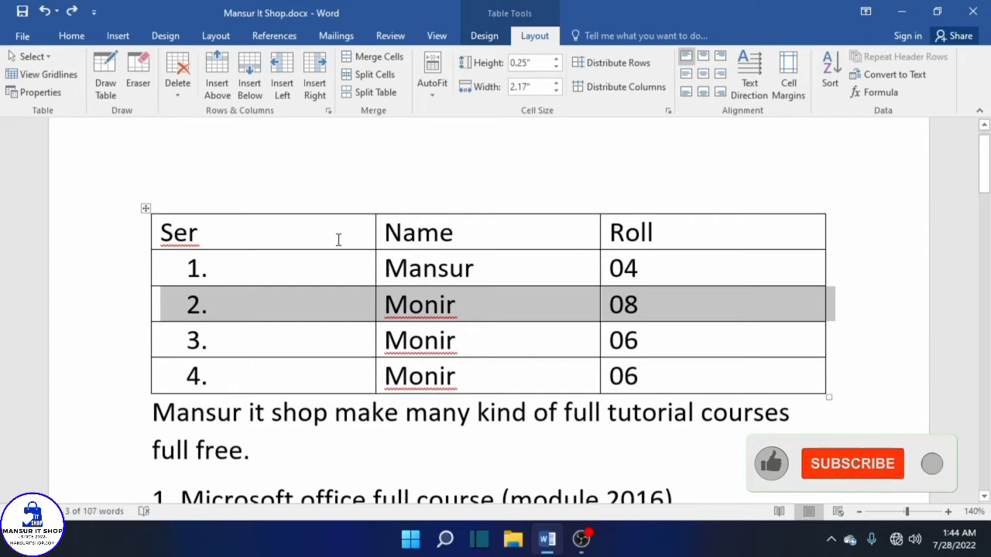
left_click(280, 224)
left_click(277, 205)
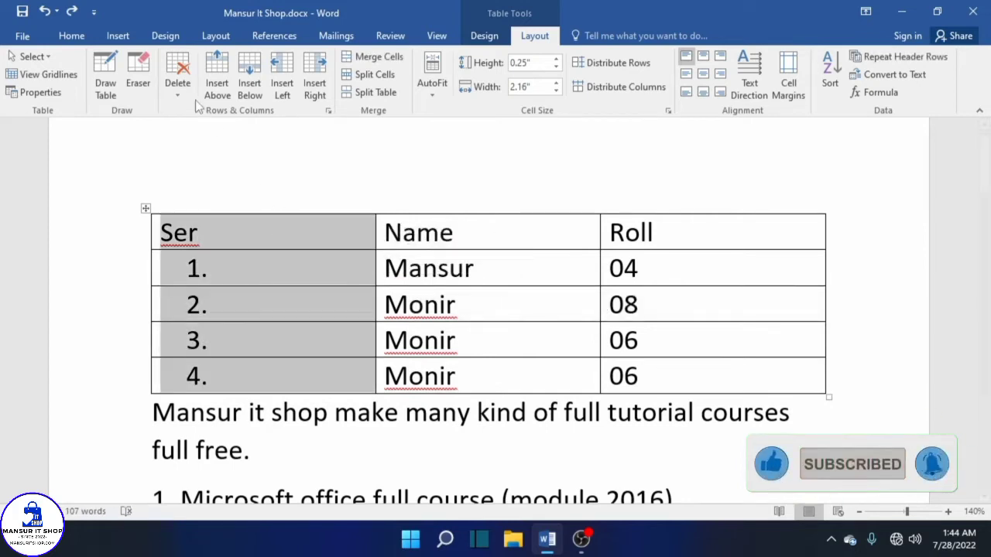
left_click(282, 237)
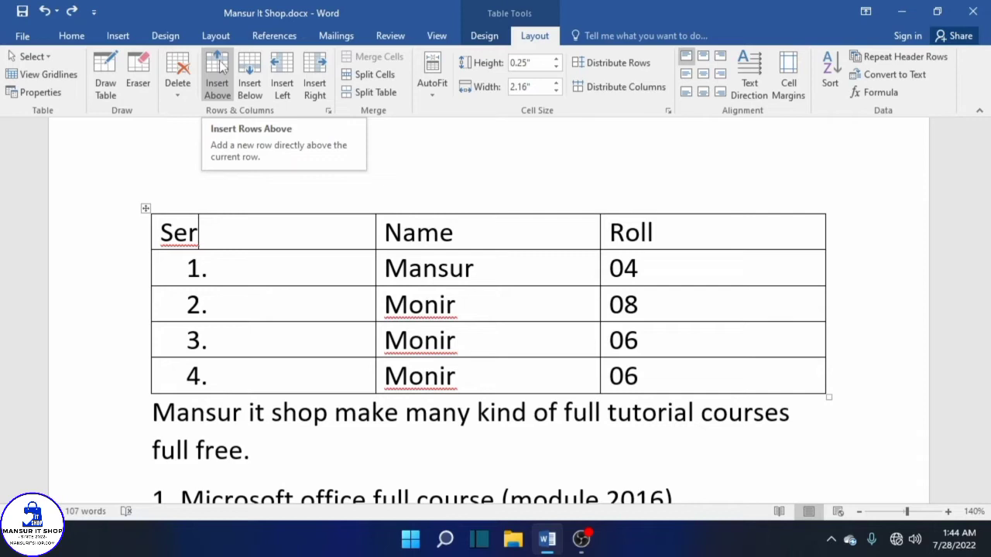
Shorten the name in the second numbered row to "Mon" and the one in the third row to "nir".
left_click(498, 310)
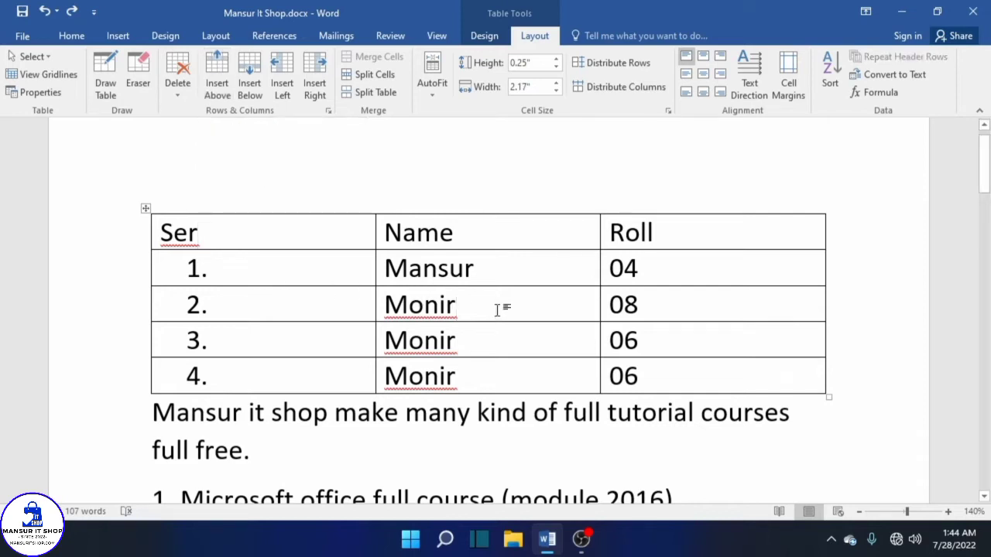
key("BackSpace")
key("BackSpace")
left_click(424, 340)
key("BackSpace")
key("BackSpace")
left_click_drag(408, 305, 449, 303)
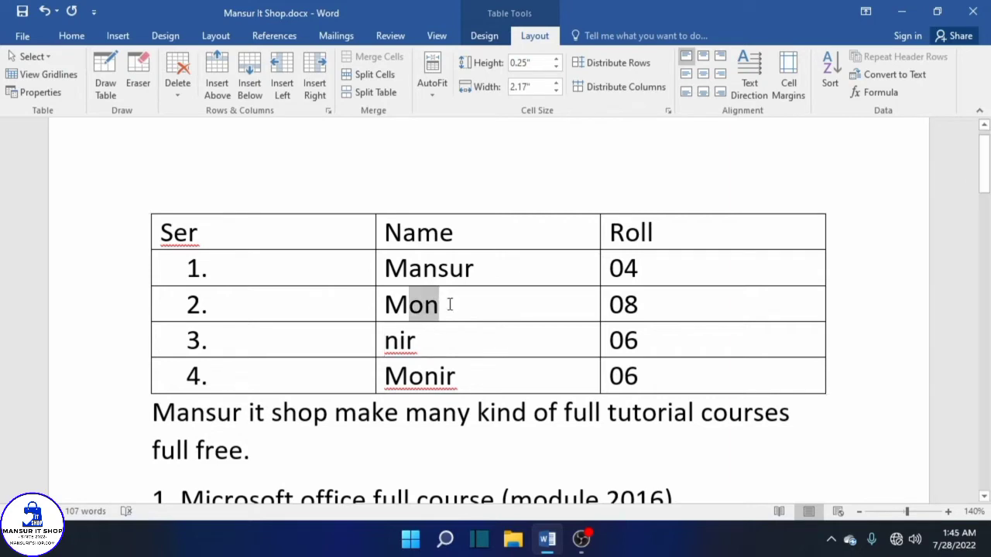
left_click_drag(424, 339, 386, 345)
left_click(435, 340)
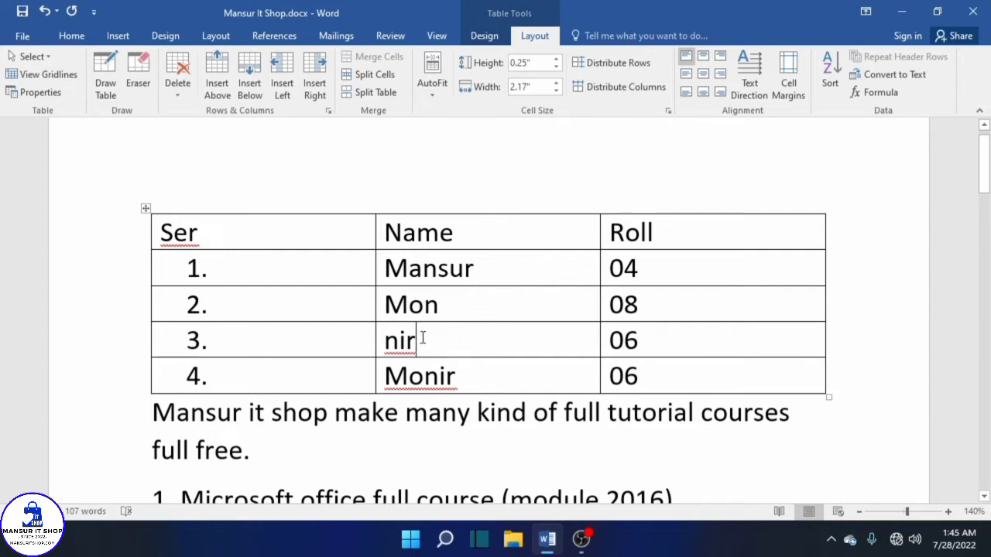
Insert a blank row below and above the "Mon" row, and two blank columns between the Ser and Name columns.
left_click(249, 87)
left_click(410, 338)
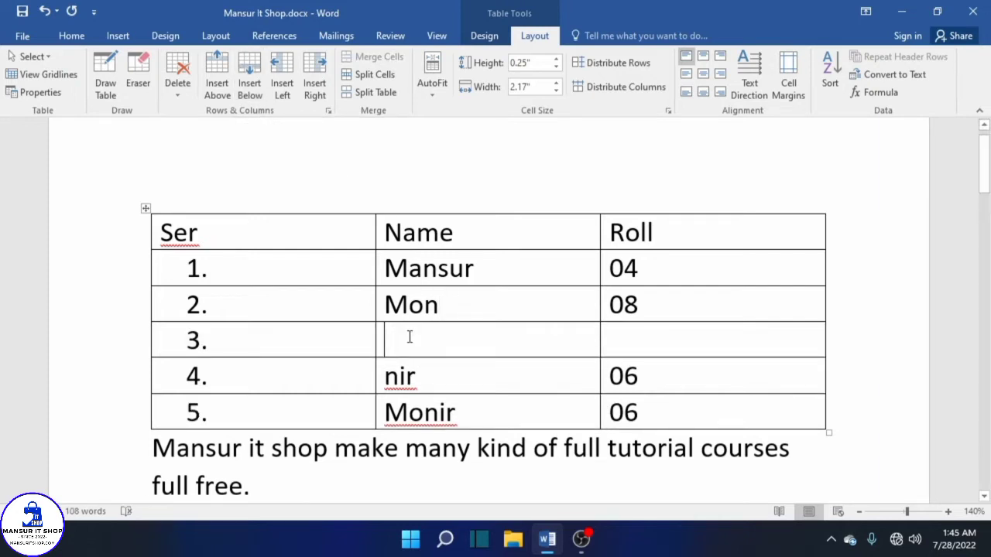
left_click(447, 303)
left_click(223, 86)
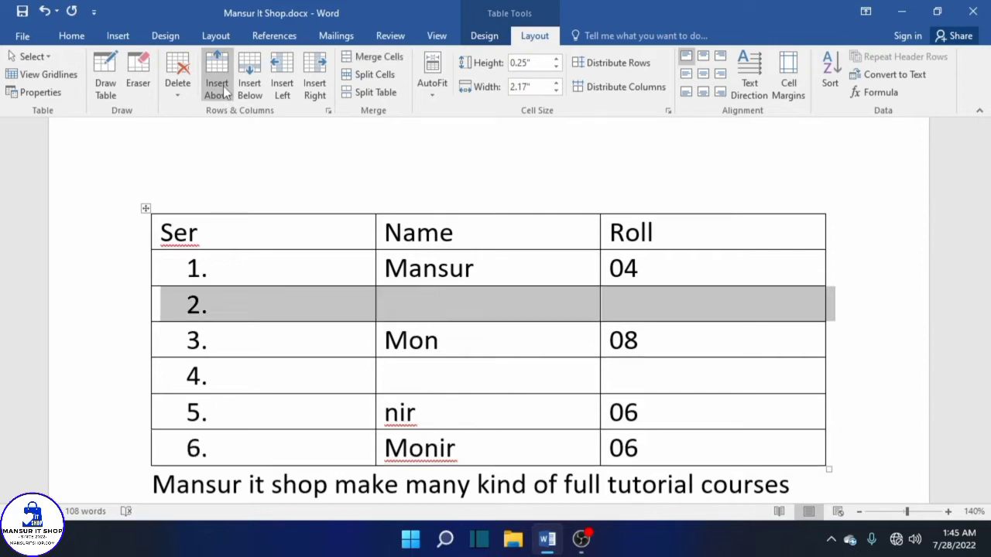
left_click(440, 307)
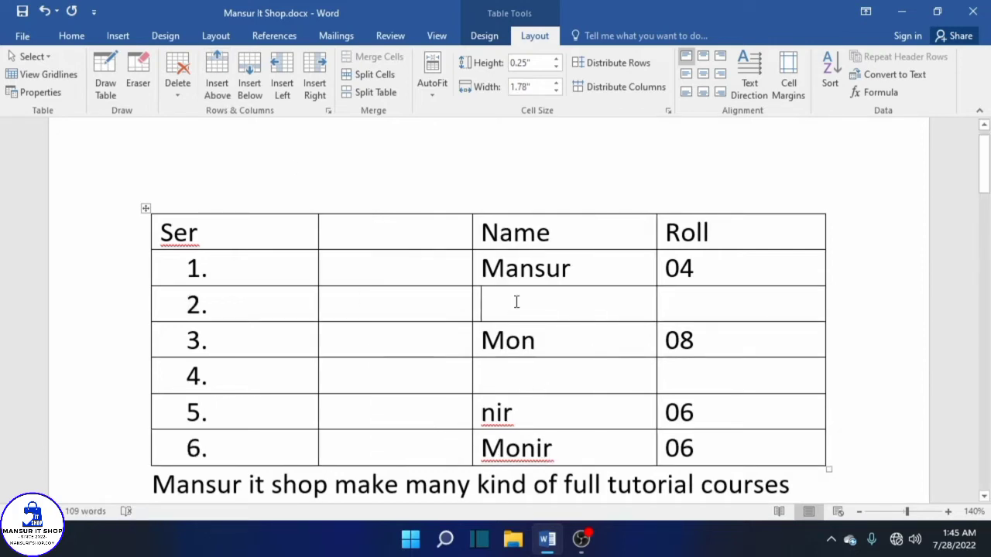
left_click(281, 77)
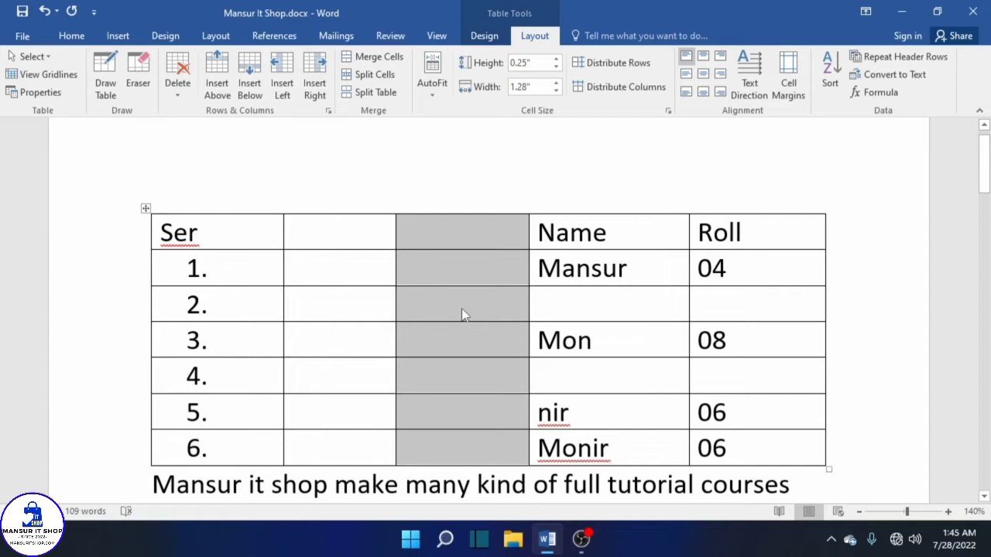
Undo the inserted blank columns and rows.
key("ctrl+z")
key("ctrl+z")
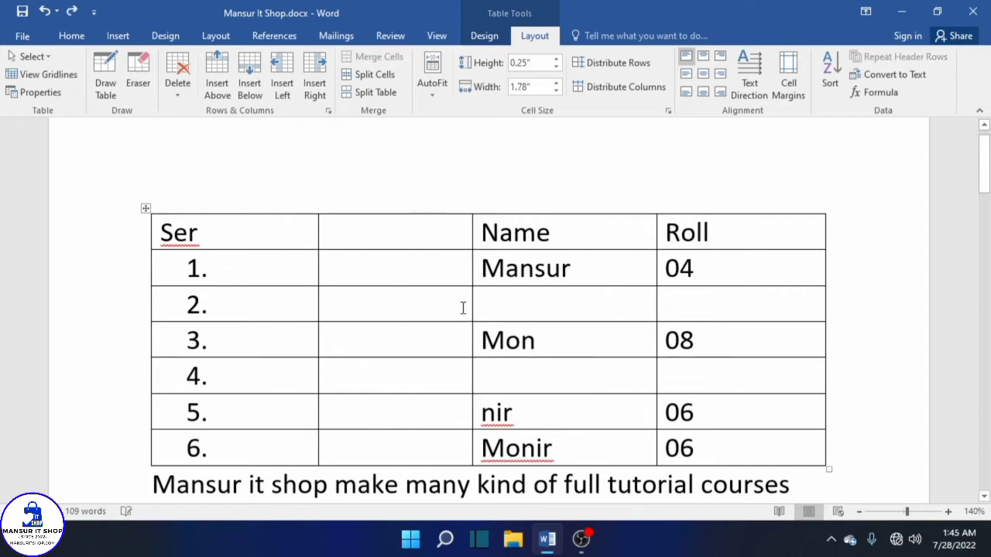
key("ctrl+z")
key("ctrl+z")
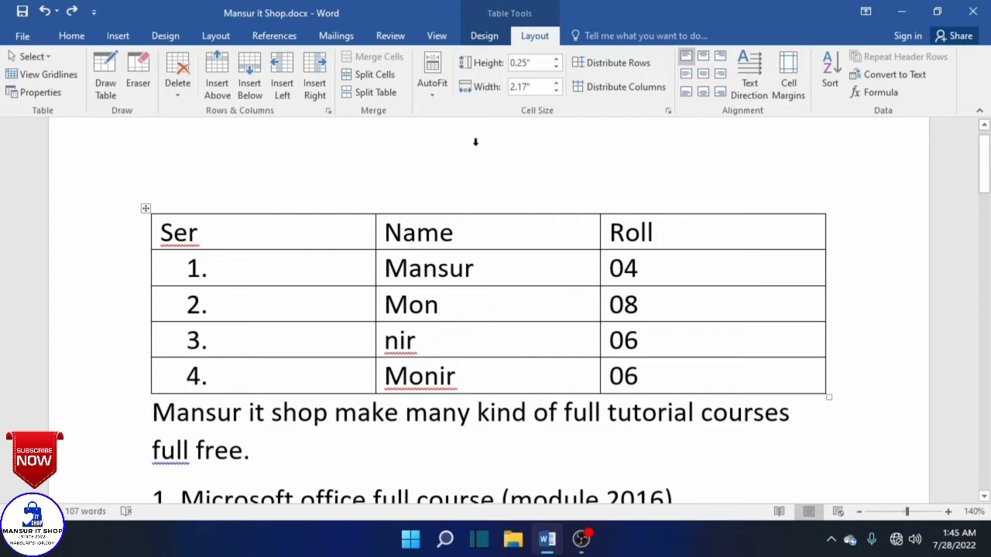
Insert a column to the right of the current cell's column, and undo it.
left_click(314, 70)
key("ctrl+z")
Merge the Name and Roll heading cells with the two cells beneath them, and undo the merge.
left_click_drag(404, 233, 721, 265)
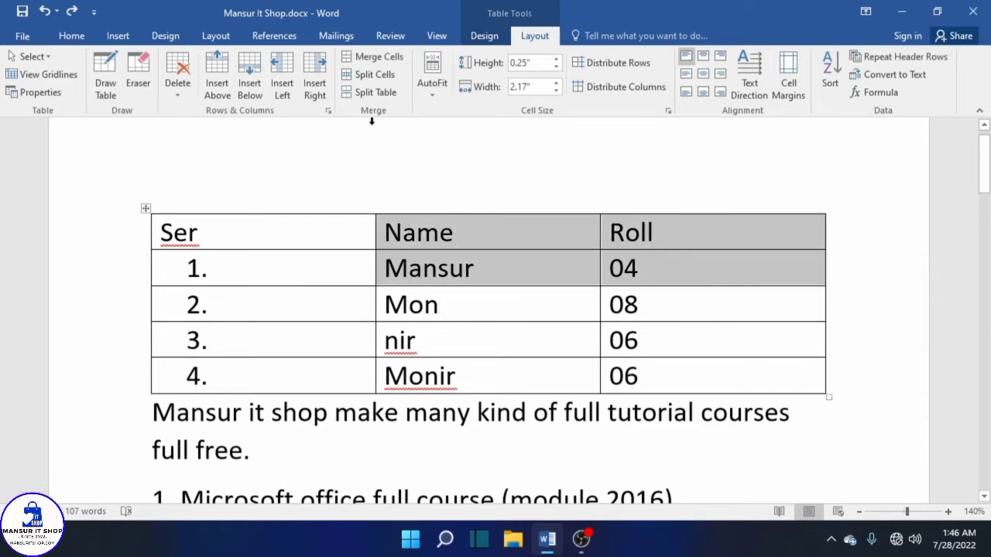
left_click(370, 57)
left_click(653, 253)
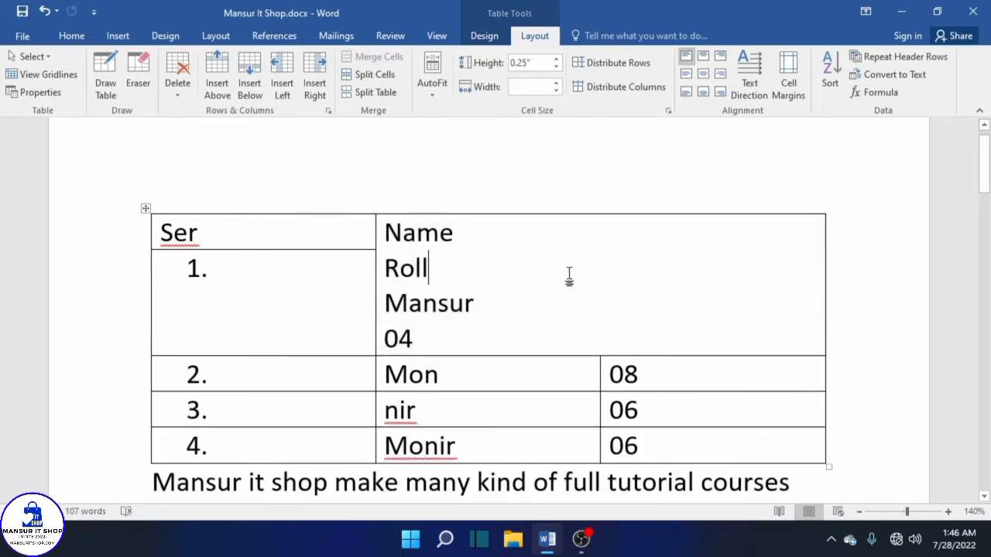
key("ctrl+z")
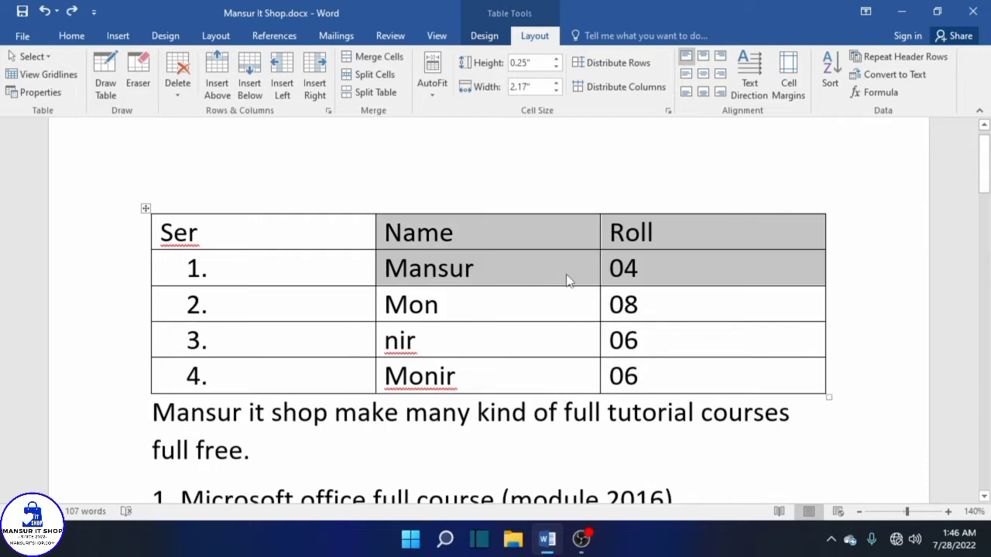
left_click(449, 270)
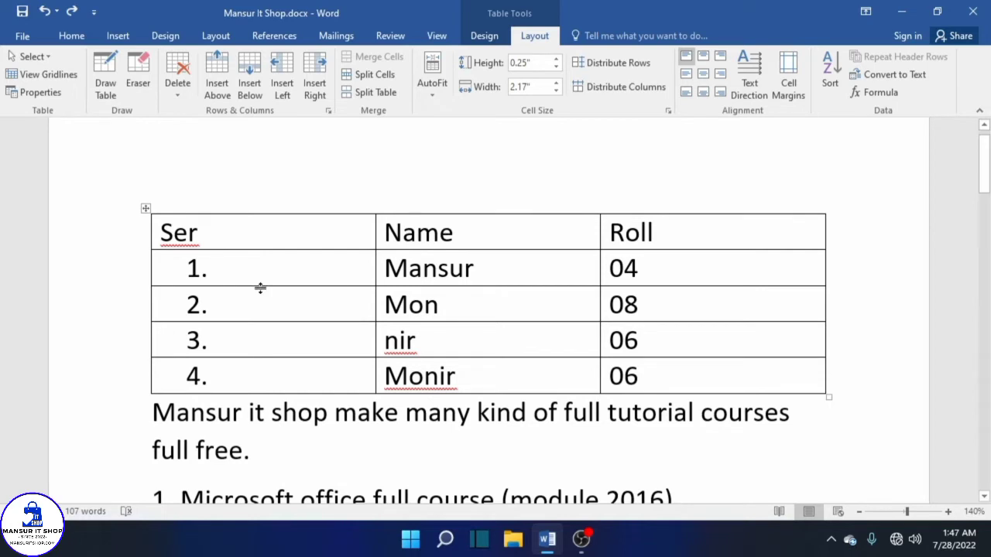
Split the table's header row into six columns.
left_click(127, 239)
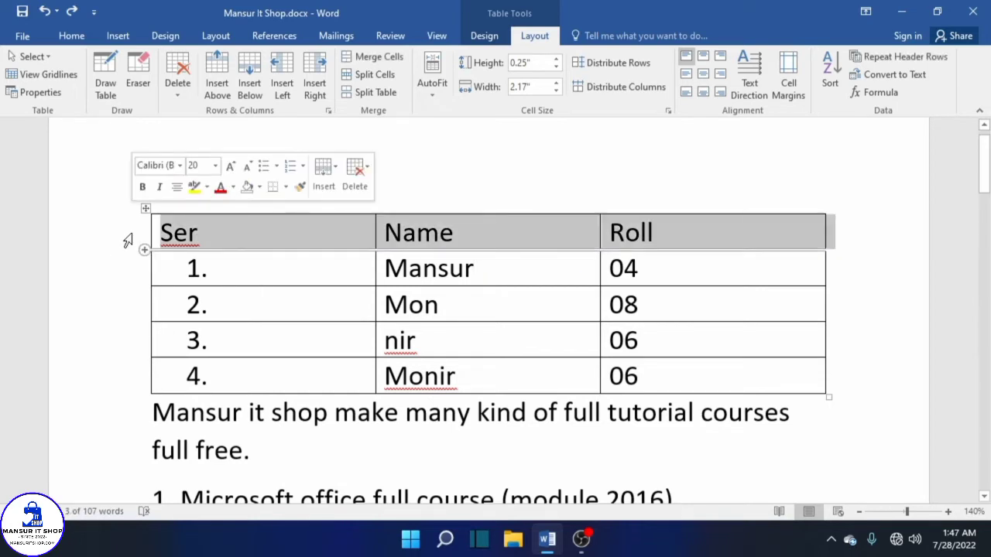
left_click(363, 75)
left_click(469, 291)
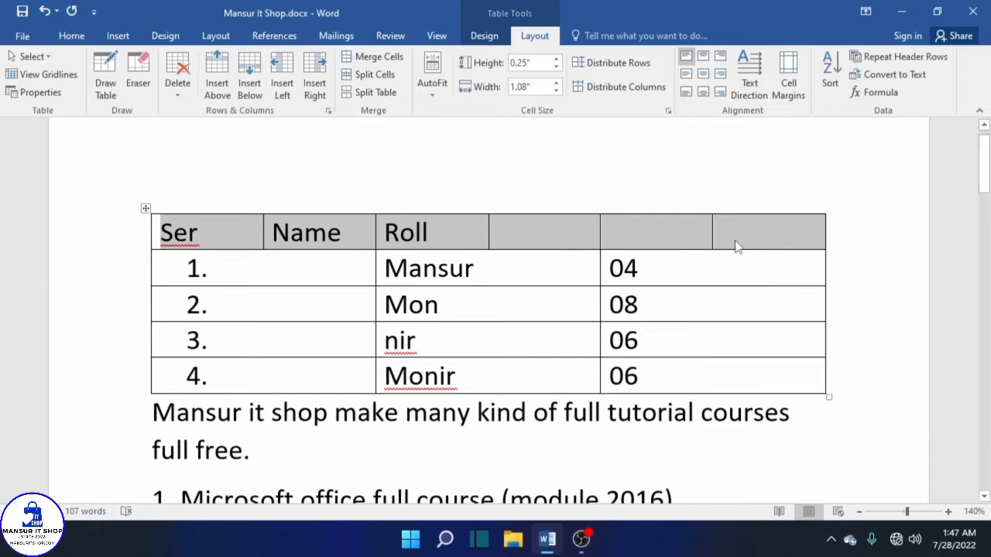
Split the name cell of the first numbered row into 2 columns and 1 row.
left_click(499, 275)
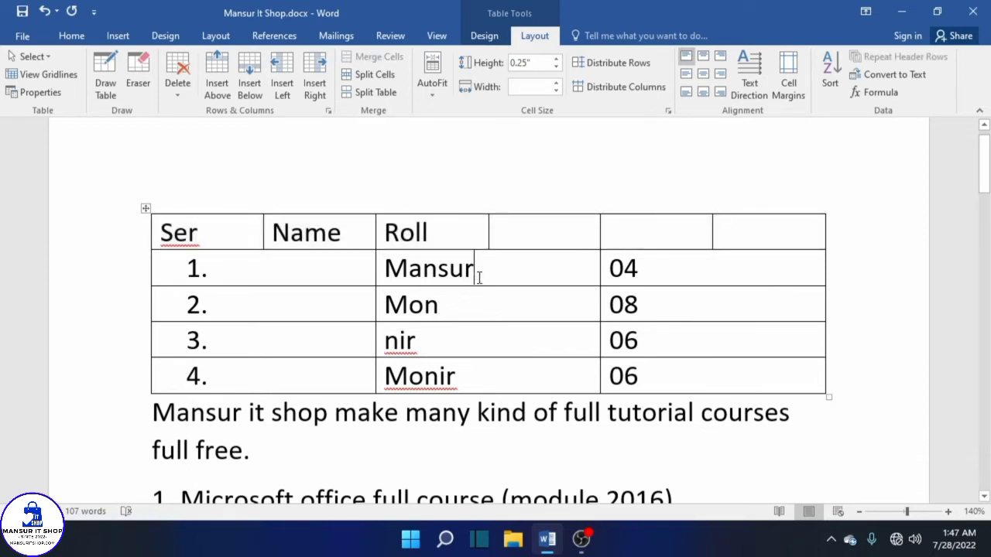
left_click(387, 78)
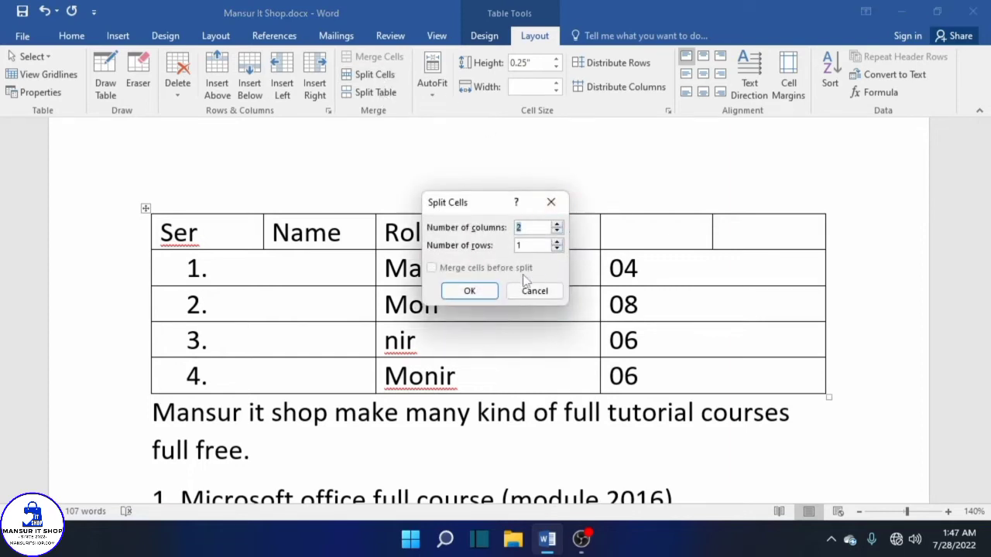
left_click(468, 291)
left_click(519, 279)
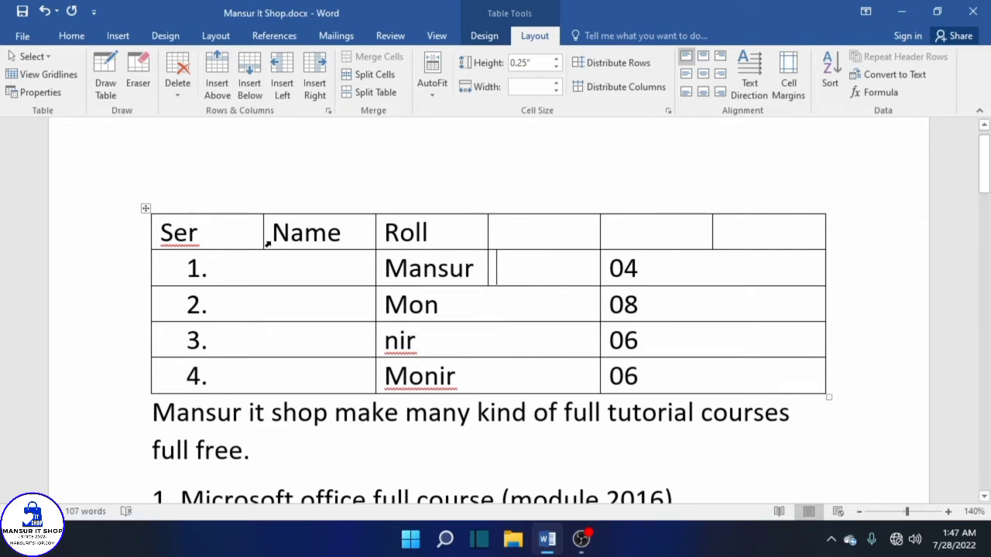
scroll(267, 243, "up", 1)
left_click(195, 255)
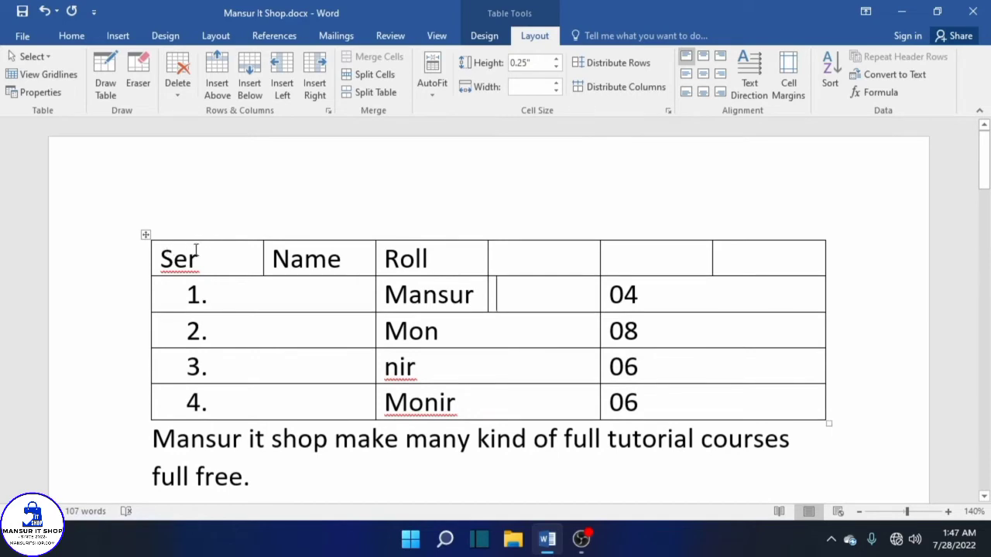
Apply Split Table to the whole selected table.
left_click(181, 220)
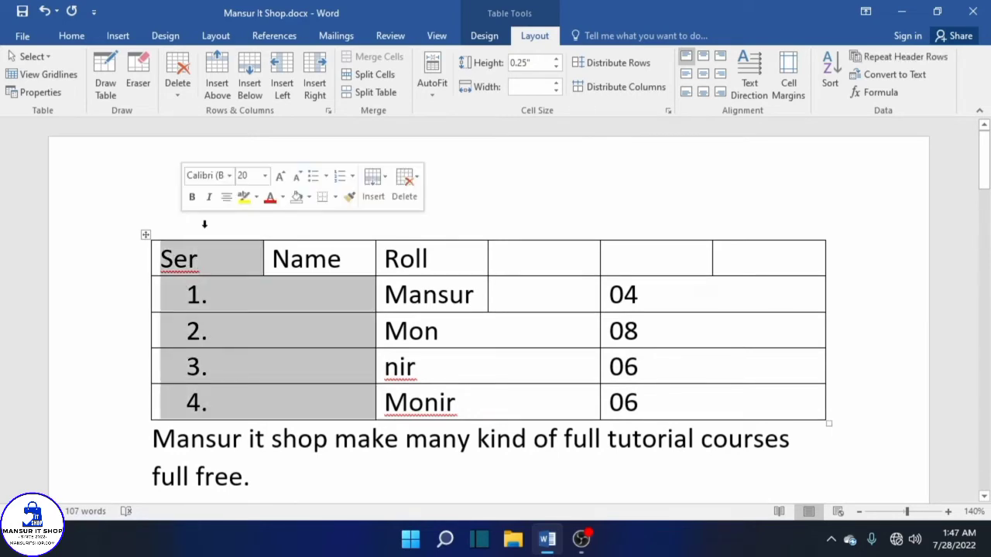
left_click(305, 258)
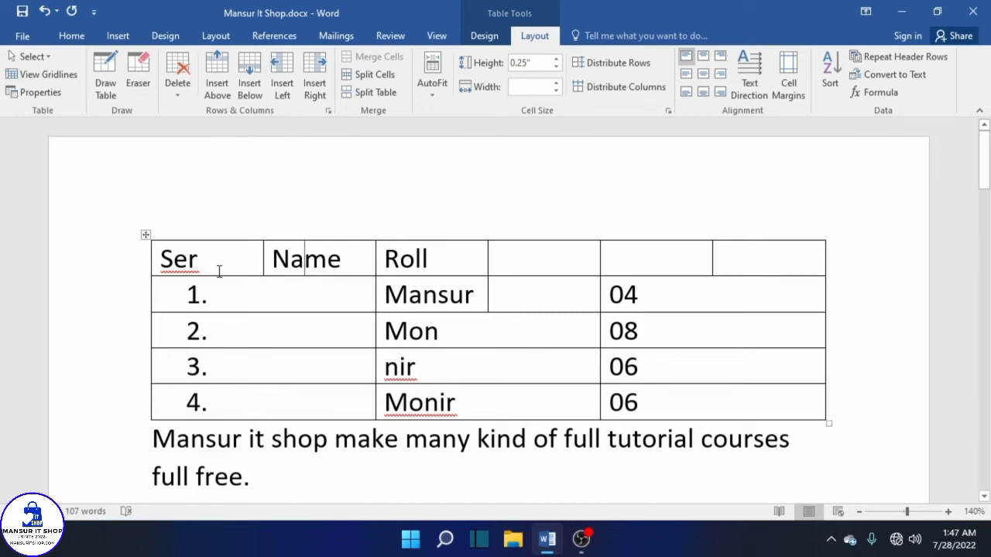
left_click(146, 235)
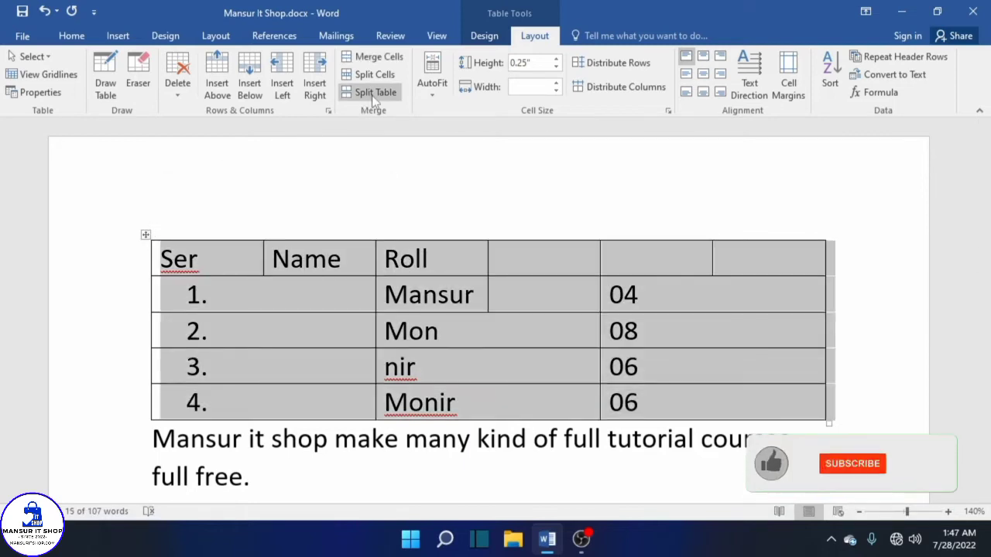
left_click(372, 94)
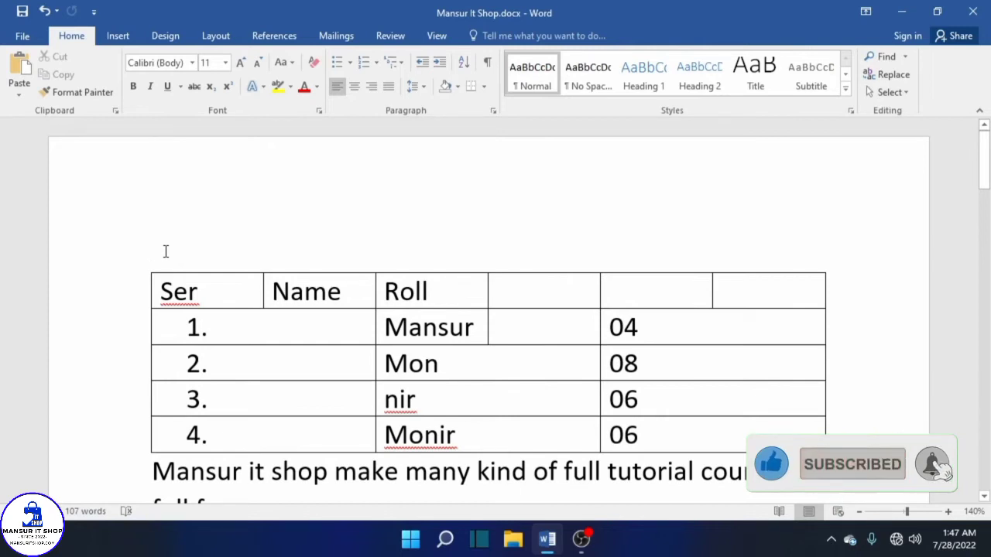
Fit the whole table's column widths to their contents with AutoFit Contents, and undo it.
left_click(304, 291)
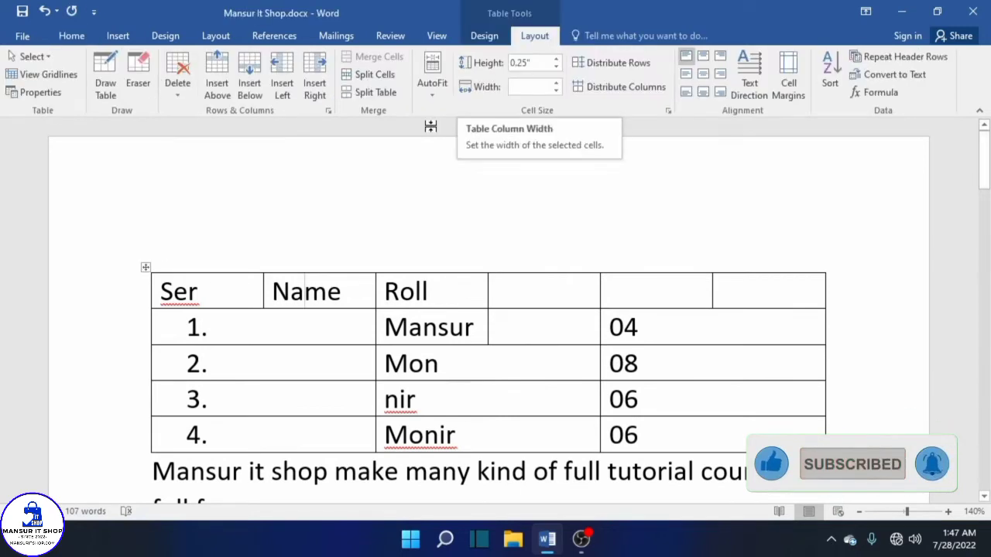
left_click(440, 82)
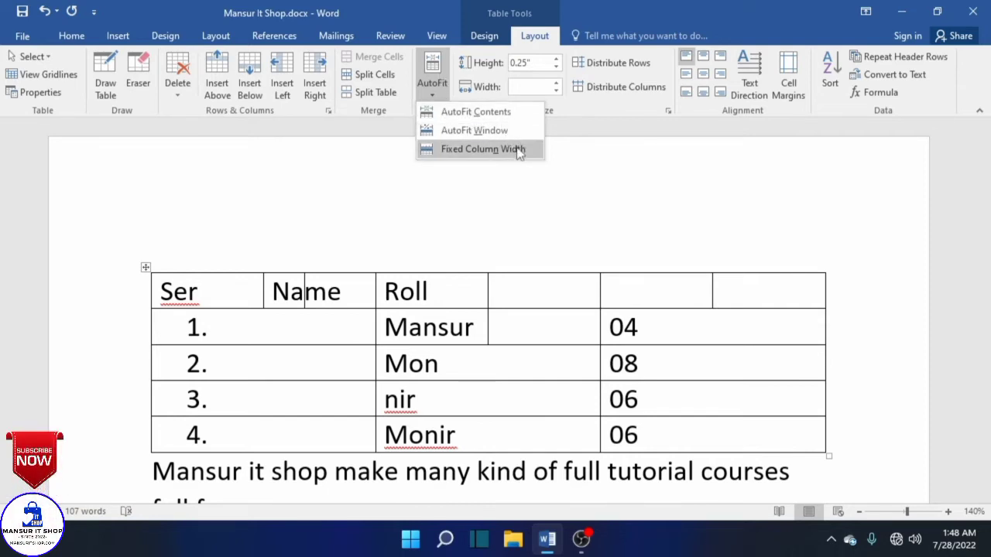
left_click(431, 116)
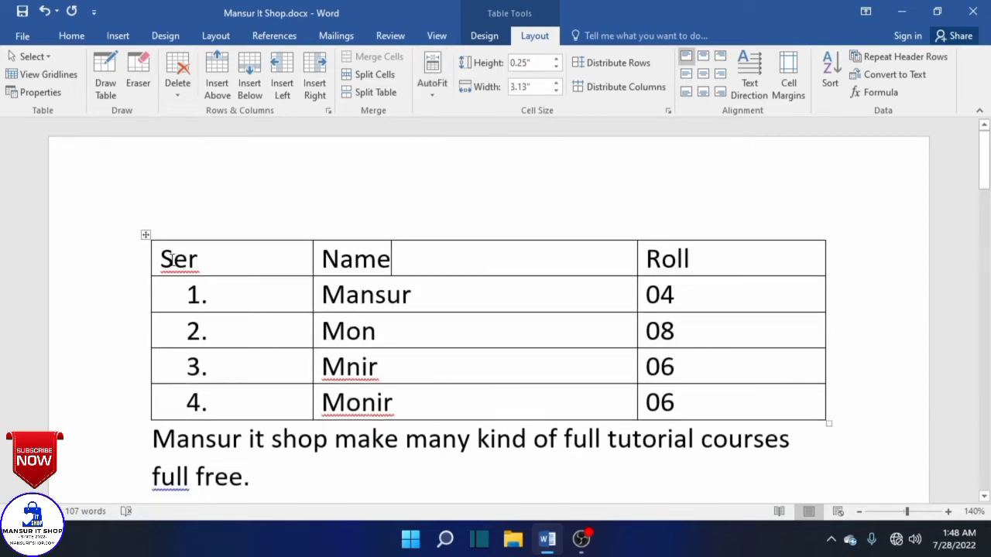
left_click(144, 234)
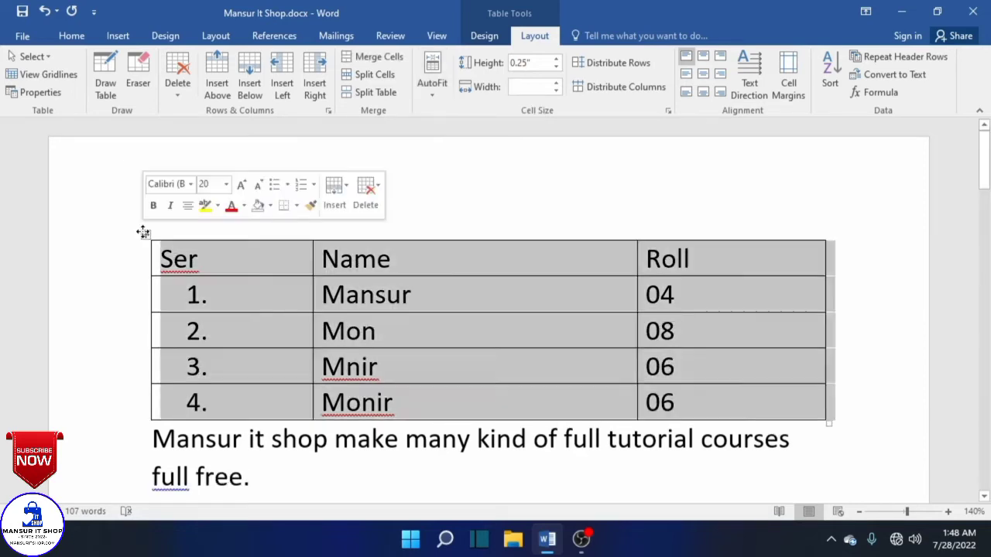
left_click(432, 89)
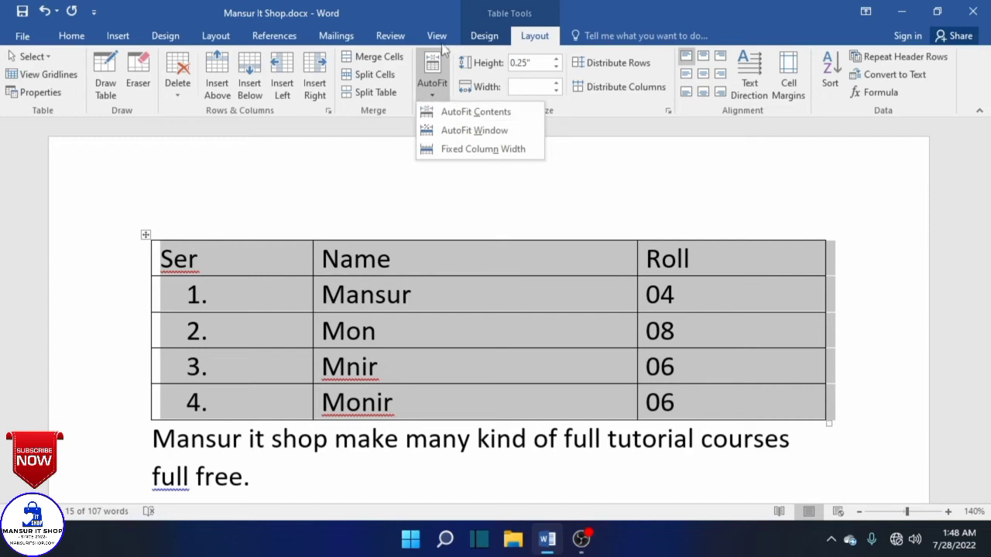
left_click(502, 113)
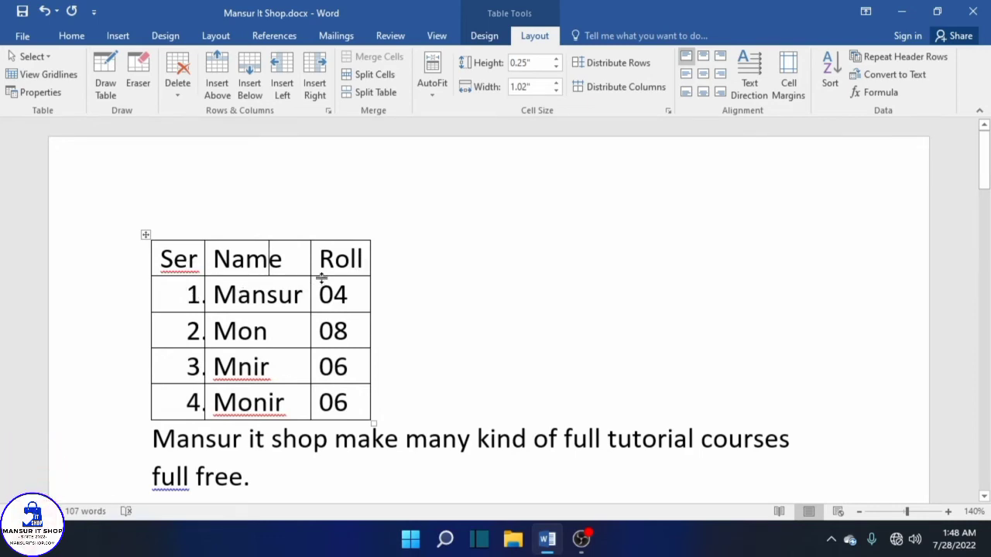
key("ctrl+z")
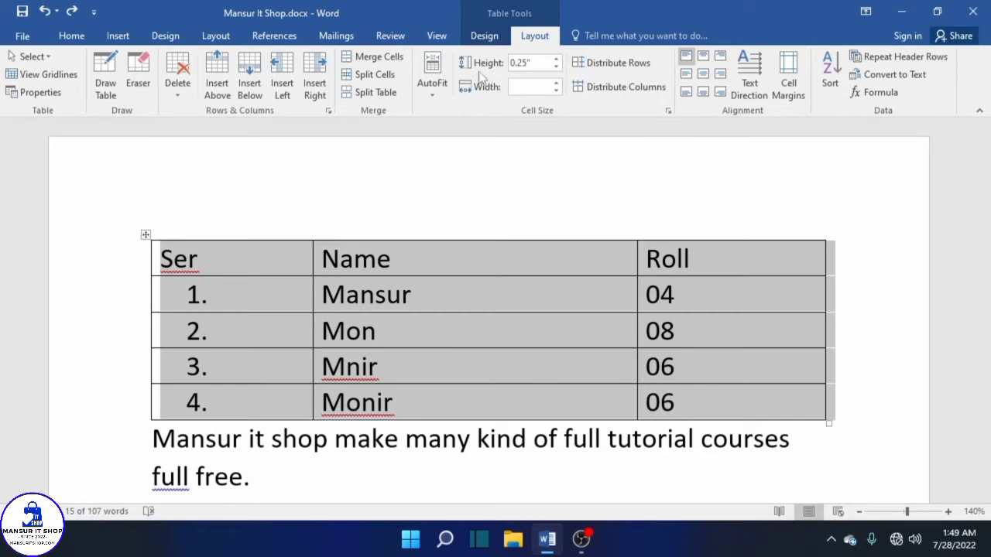
Fit the whole table to the page width with AutoFit Window.
left_click(432, 78)
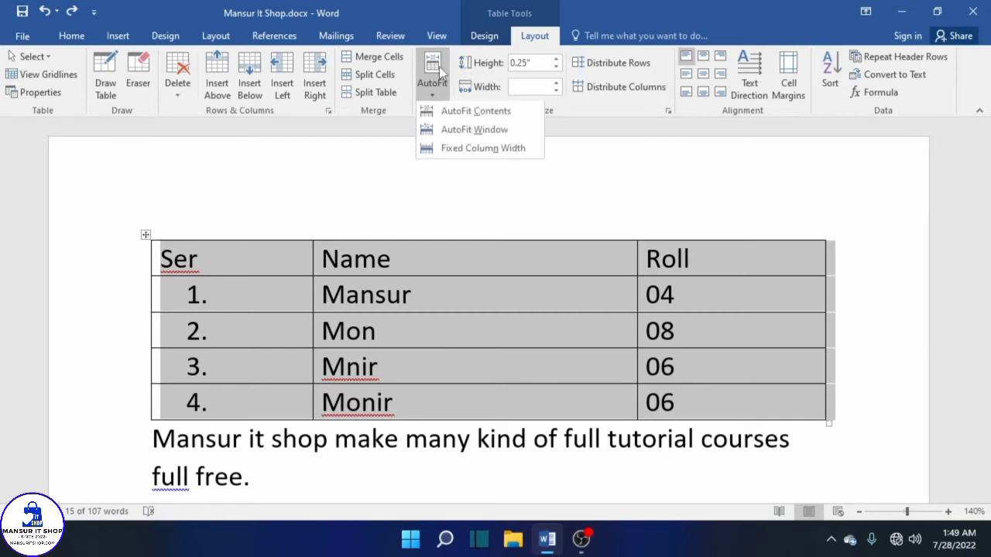
left_click(501, 131)
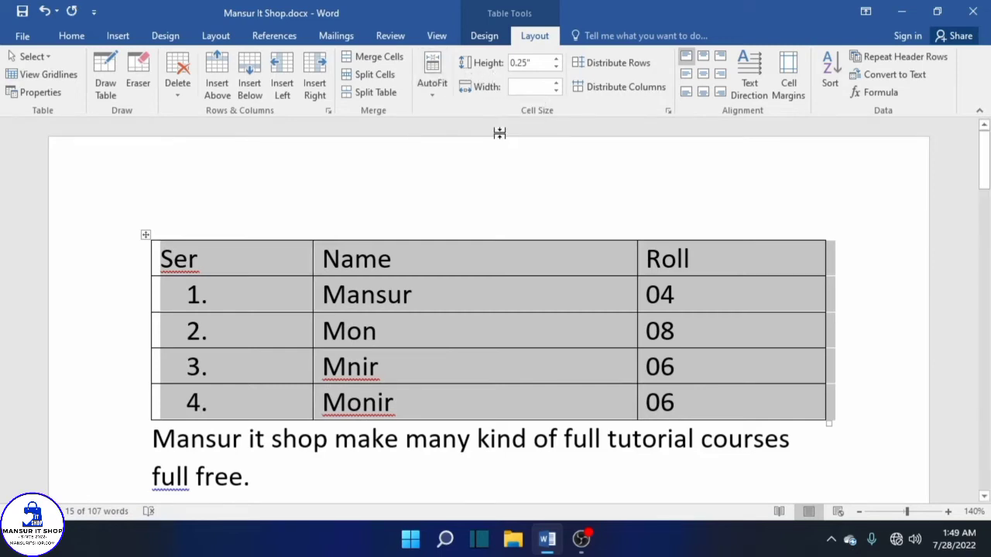
left_click(446, 291)
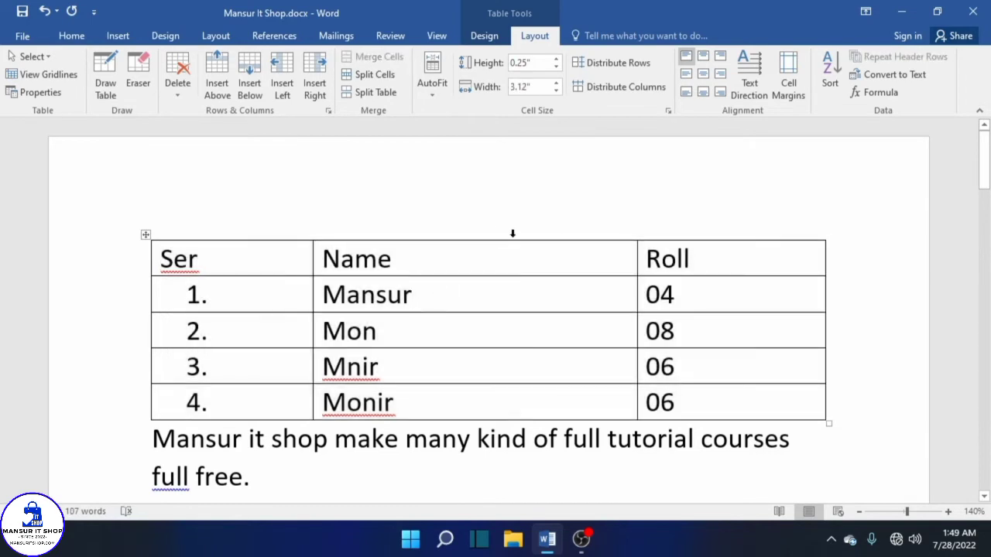
Apply the Fixed Column Width AutoFit option to the whole table.
left_click(144, 234)
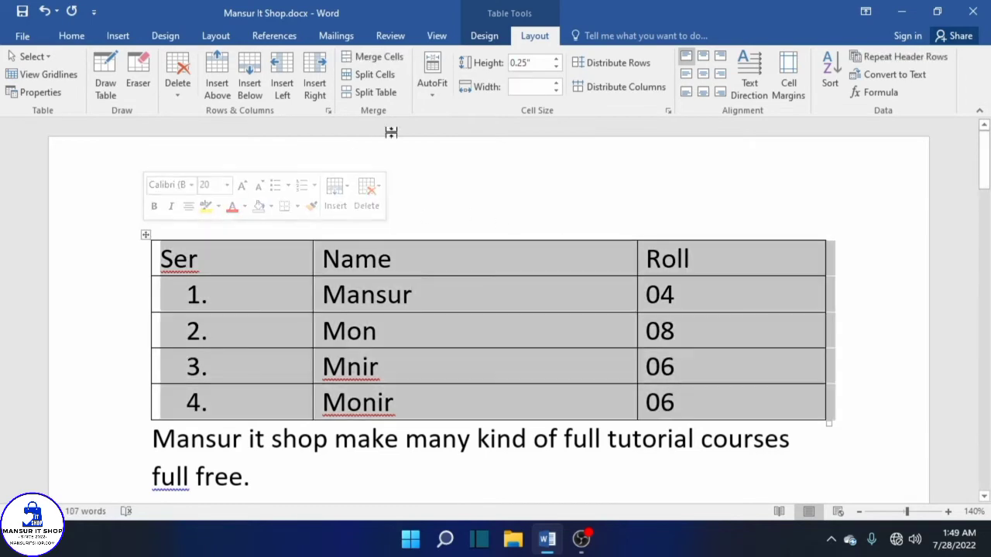
left_click(434, 87)
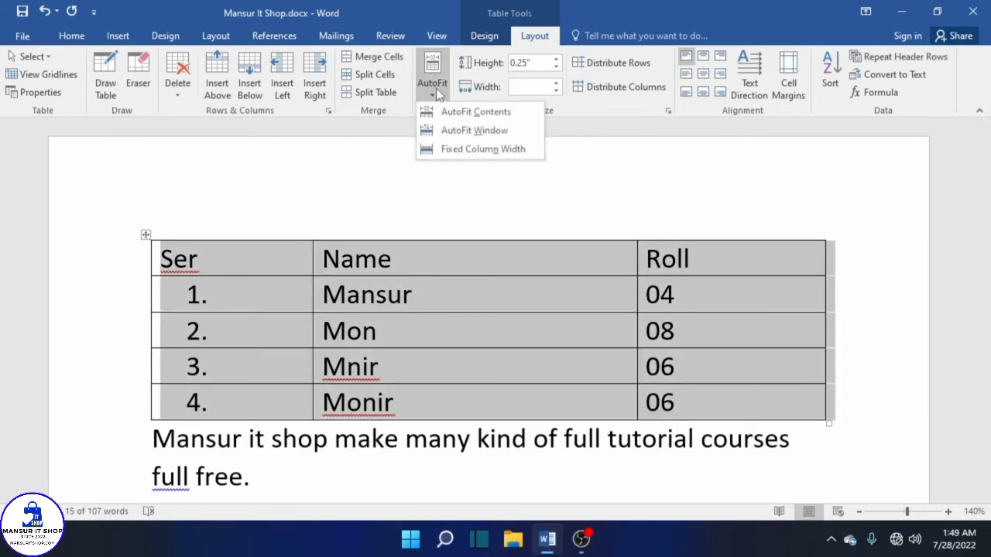
left_click(500, 152)
left_click(430, 260)
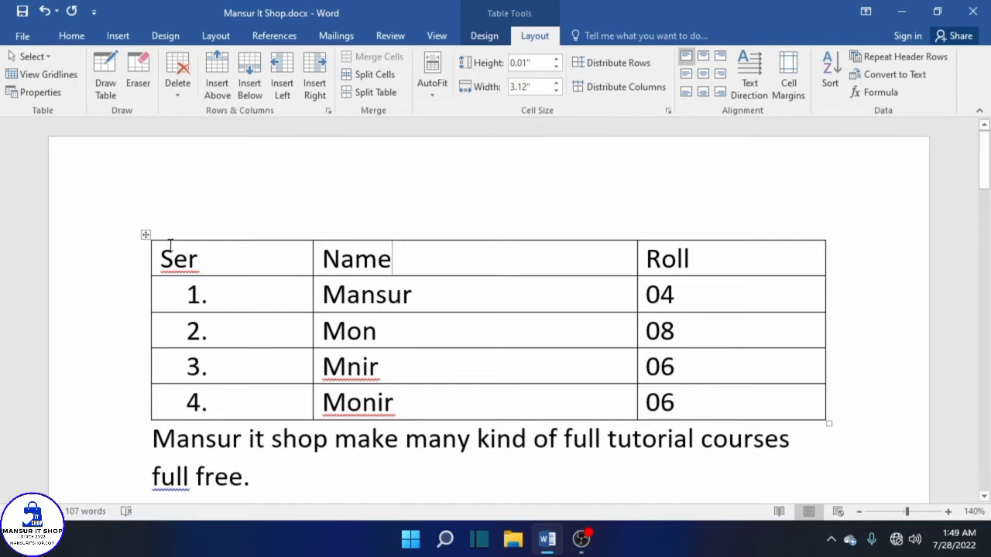
Raise the row height of the whole table to 0.5 inch, and lower it back to 0.2 inch.
left_click(146, 233)
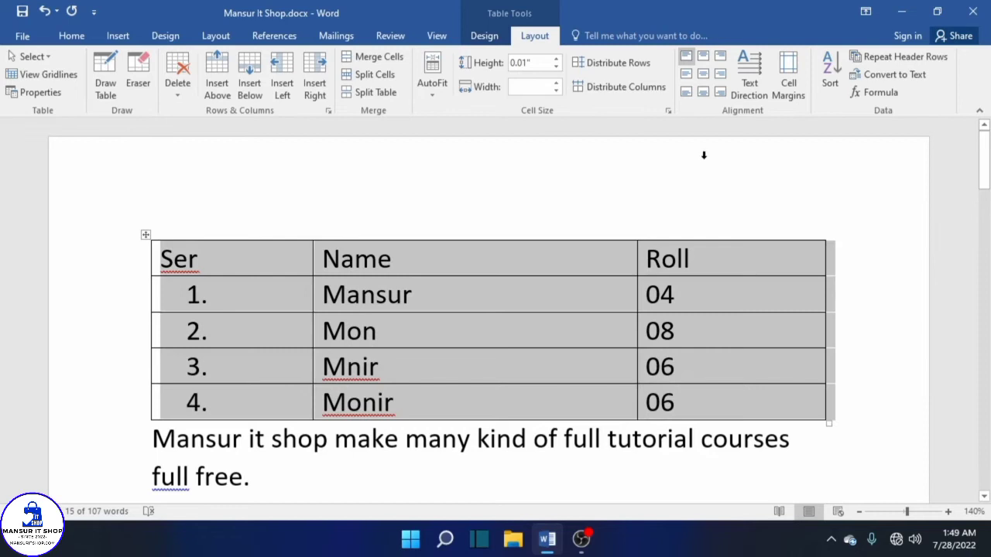
left_click(557, 61)
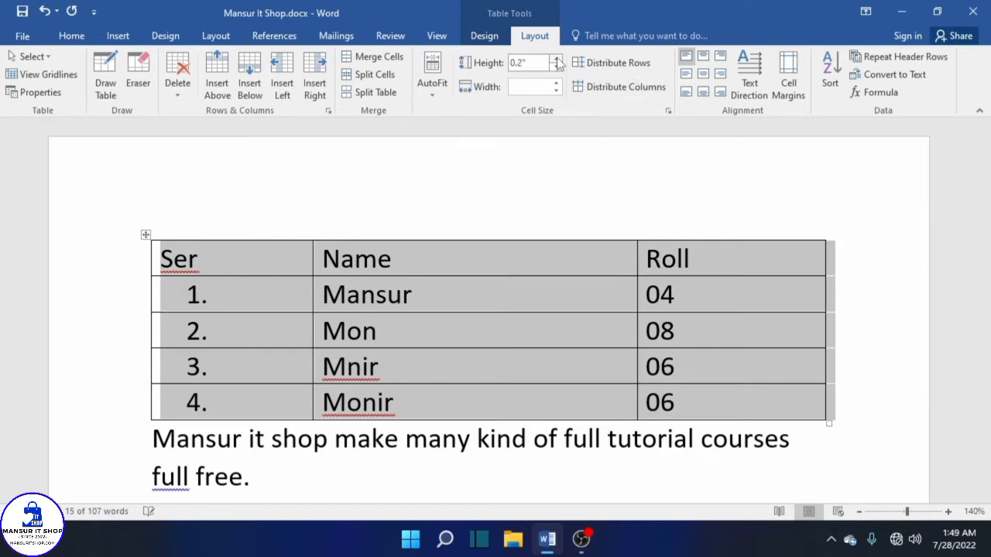
left_click(558, 61)
left_click(558, 62)
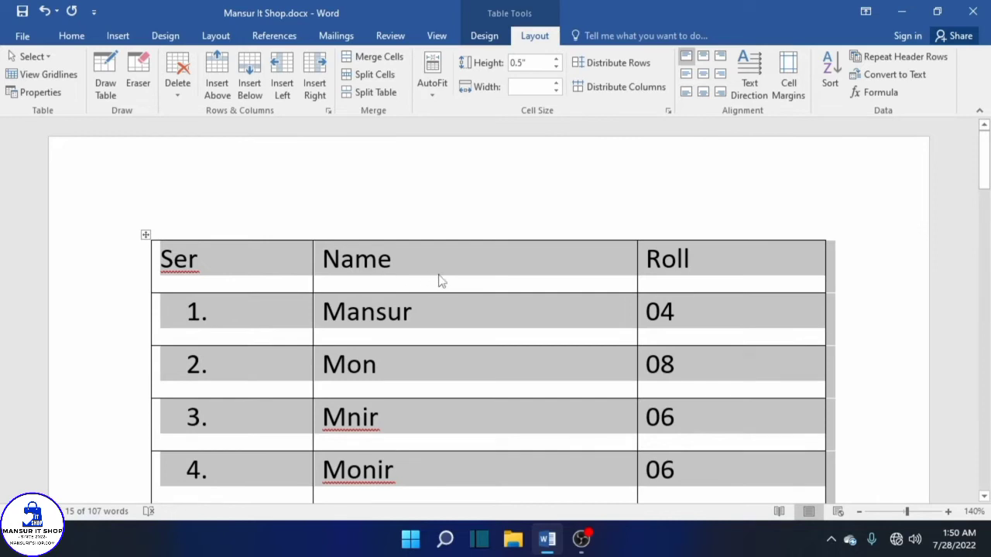
left_click(557, 68)
left_click(558, 69)
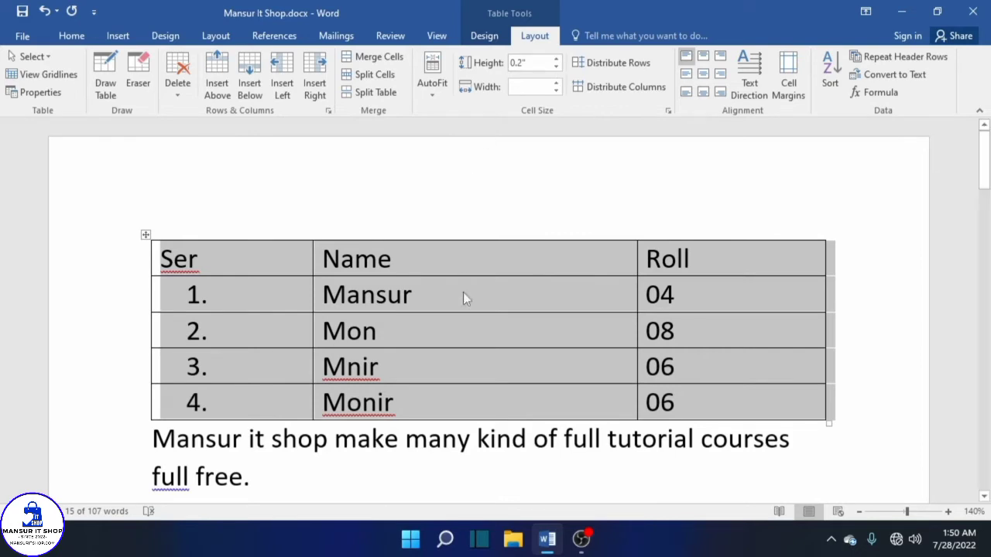
Set the width of the Name column to 3.4 inches.
left_click(468, 269)
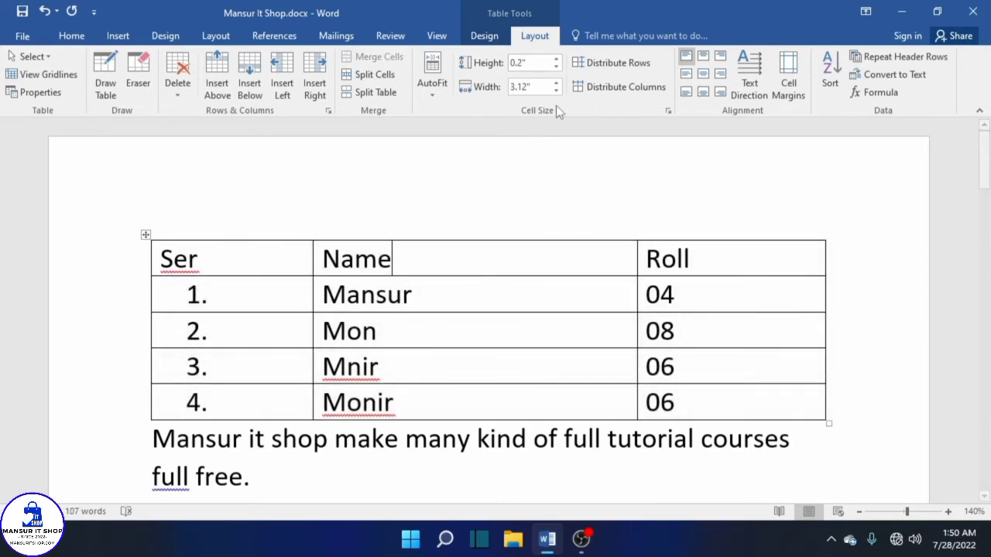
left_click(558, 82)
left_click(558, 82)
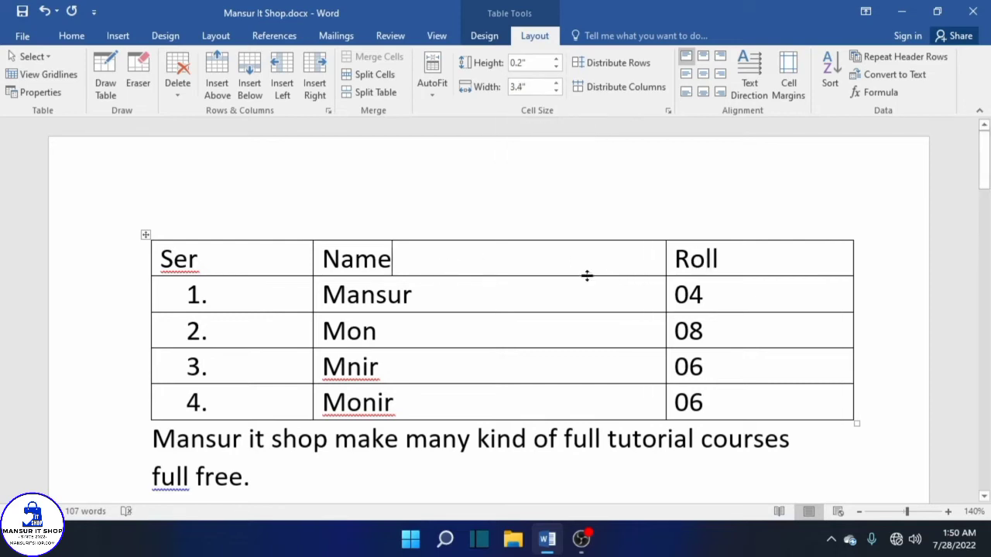
Widen the Ser column in small increments, and even out the table's three columns to 2.17 inches each.
left_click(145, 236)
left_click(417, 252)
left_click(242, 236)
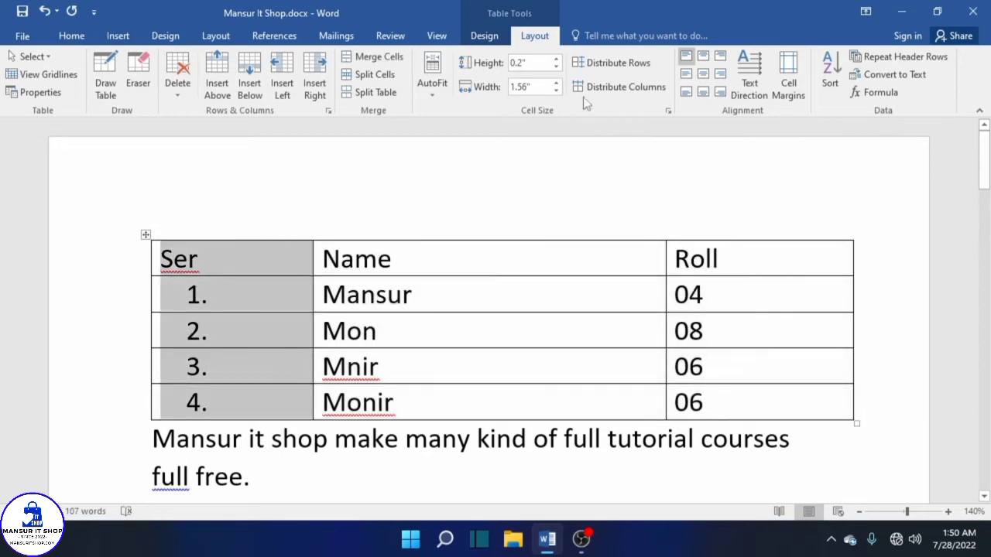
left_click(556, 83)
left_click(556, 83)
left_click(556, 83)
left_click(556, 83)
left_click(506, 249)
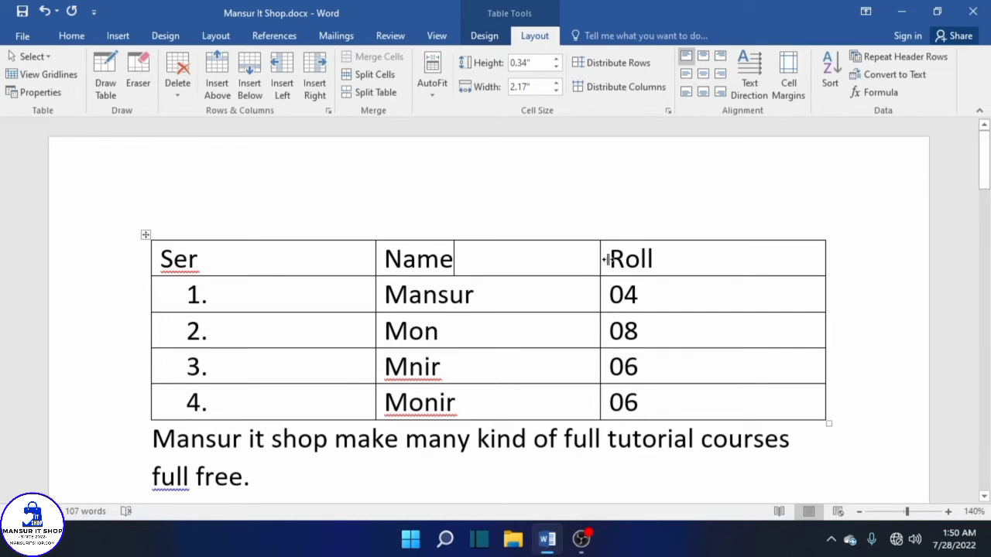
Move both borders of the Name column outward, and distribute the whole table's columns and rows evenly.
left_click_drag(604, 259, 657, 259)
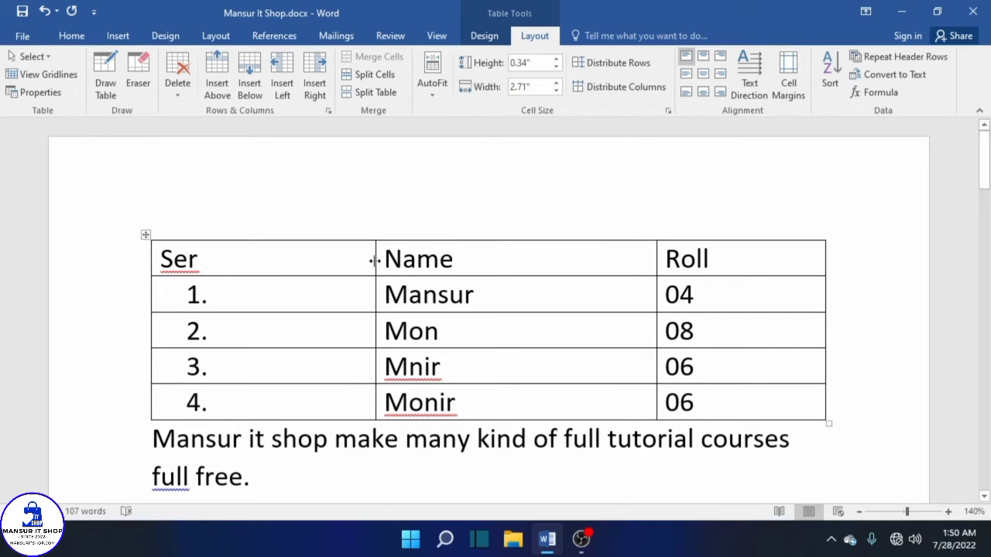
left_click_drag(375, 261, 327, 261)
left_click(146, 233)
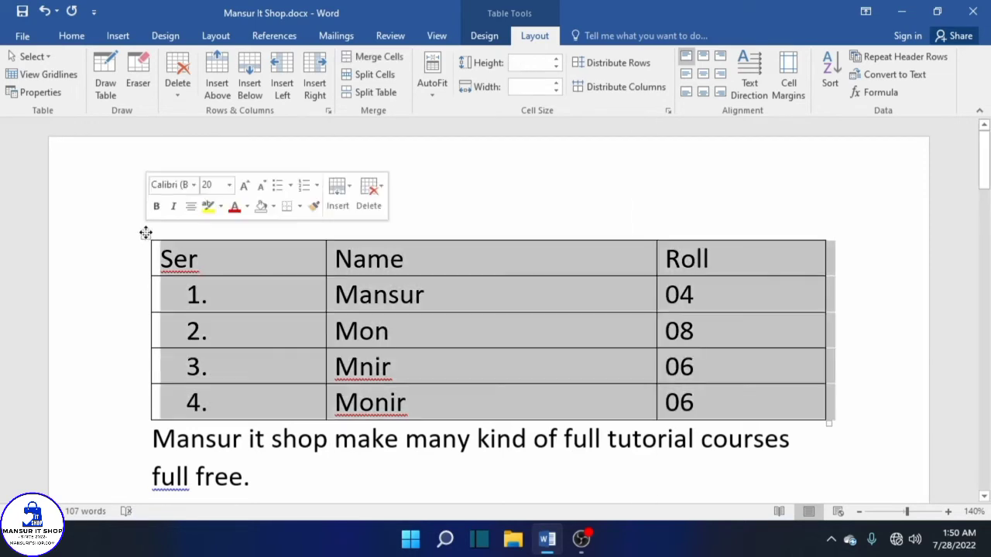
left_click(645, 94)
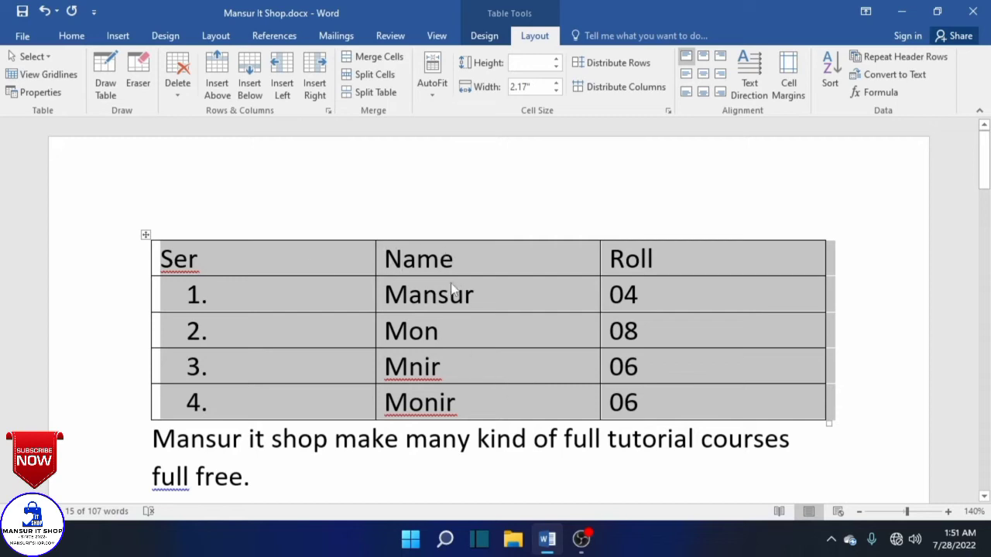
left_click(624, 68)
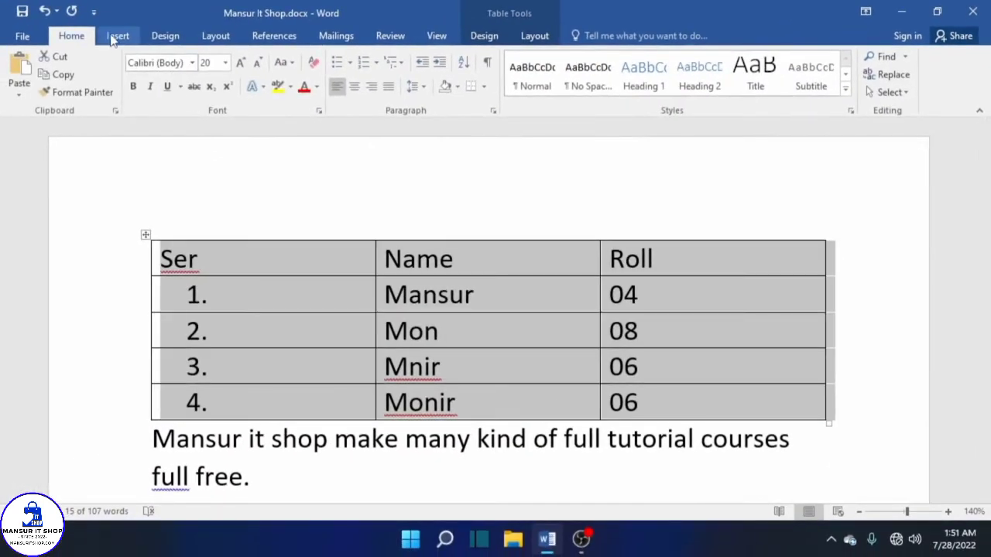
left_click(116, 35)
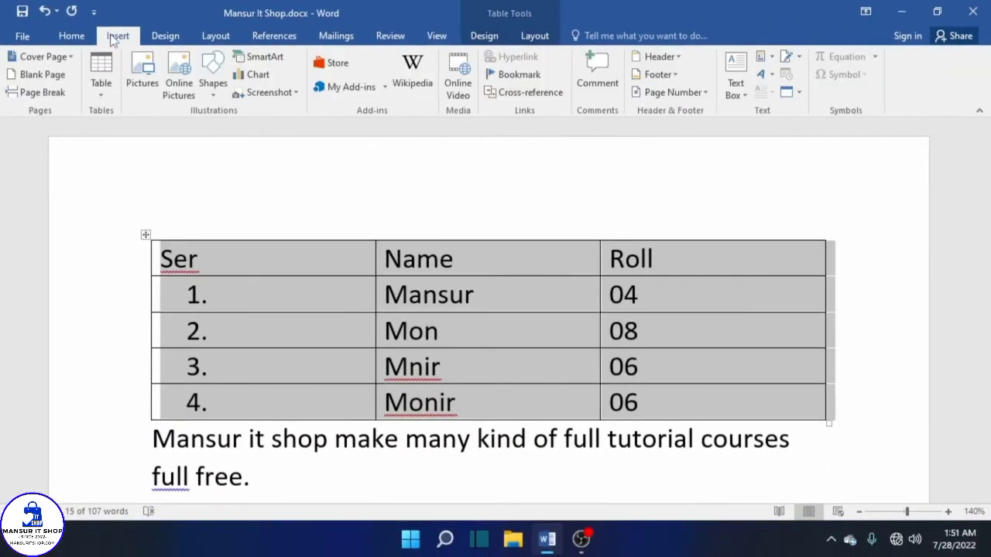
left_click(506, 326)
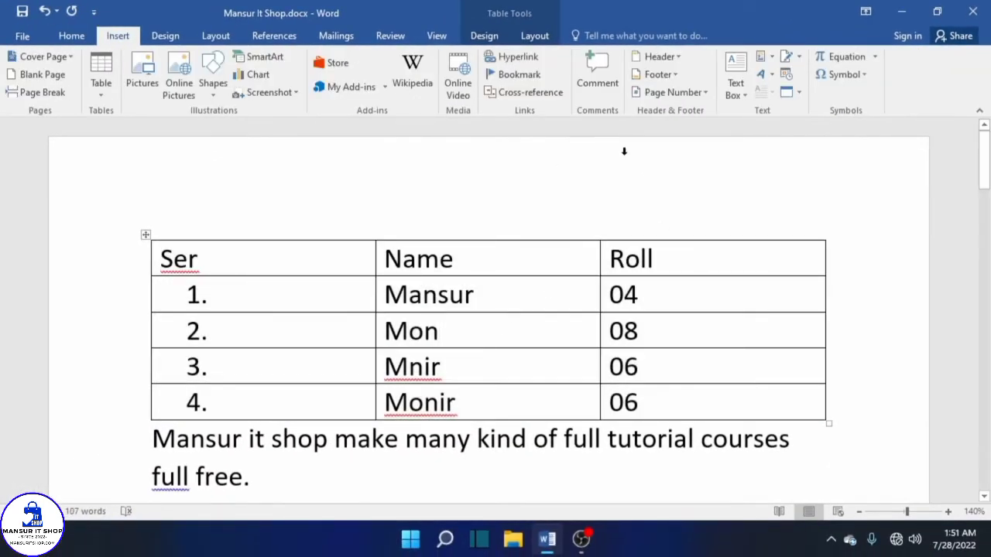
left_click(552, 37)
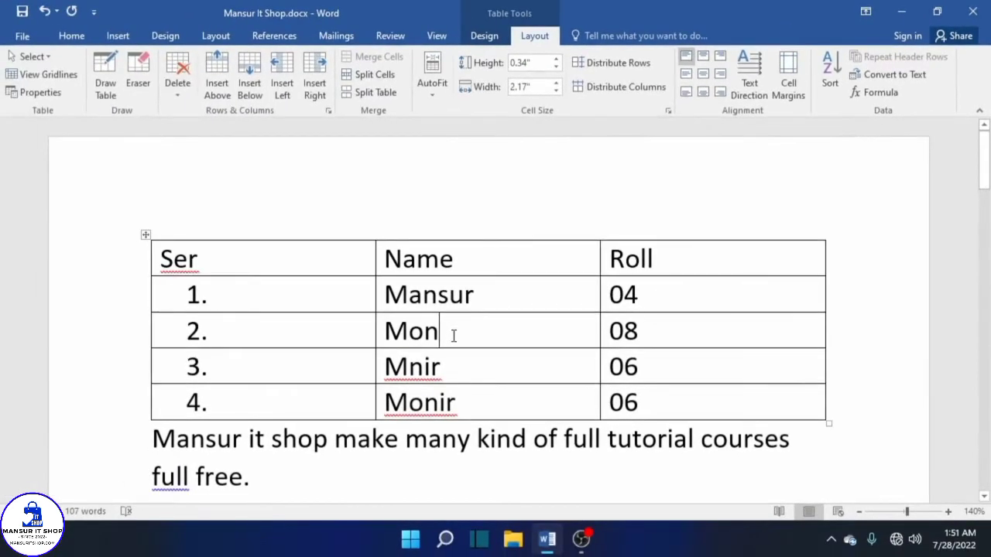
Copy "shop make many kind of" from the paragraph below the table and paste it after the name in the second numbered row.
left_click_drag(454, 335, 384, 333)
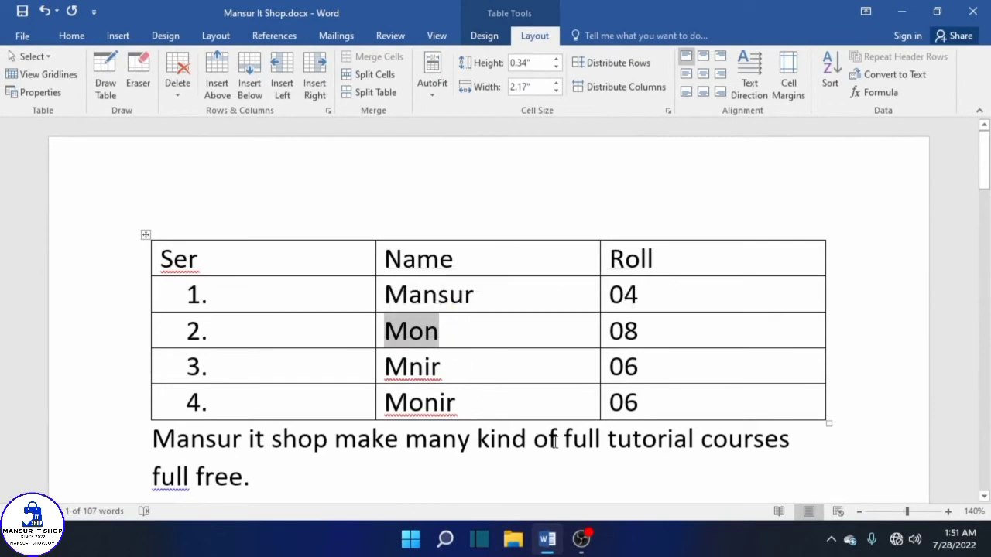
left_click_drag(554, 439, 275, 441)
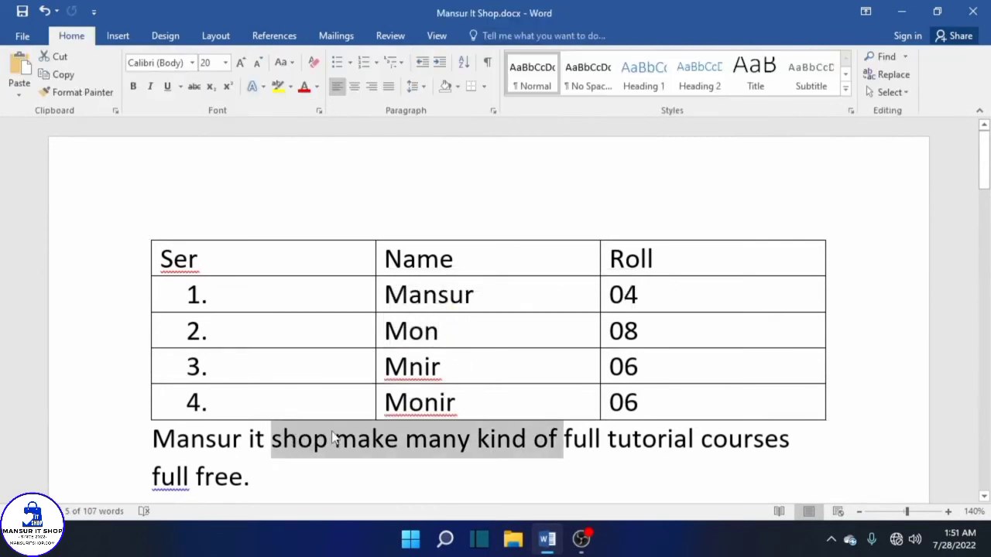
left_click(466, 342)
key("ctrl+v")
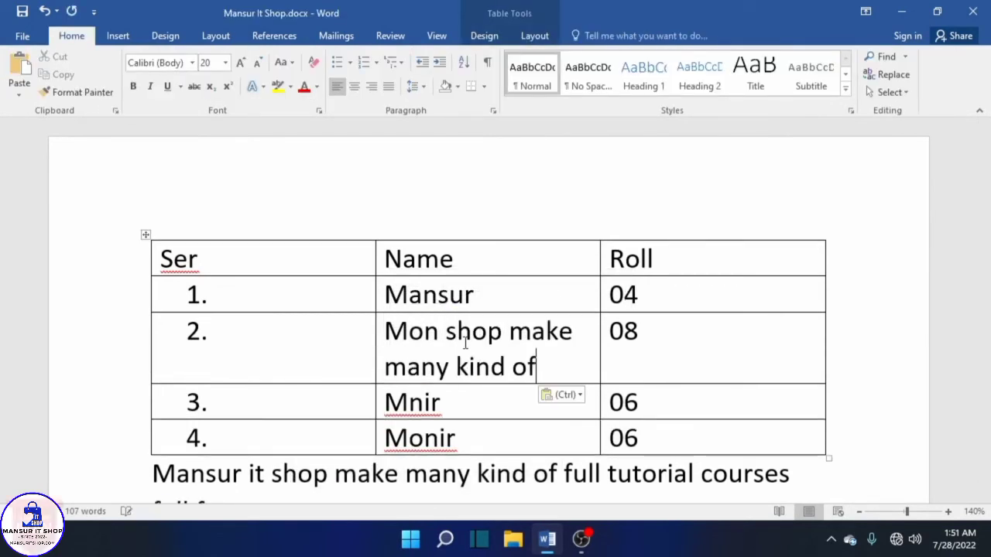
Widen the Name column to about 2.77 inches and add a blank line below the text in its second numbered cell.
left_click(533, 335)
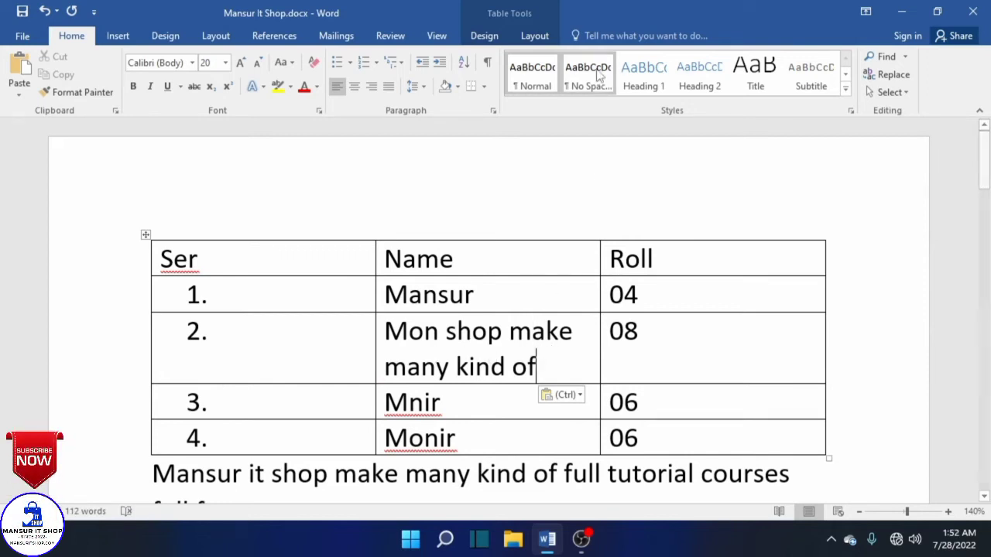
left_click(533, 36)
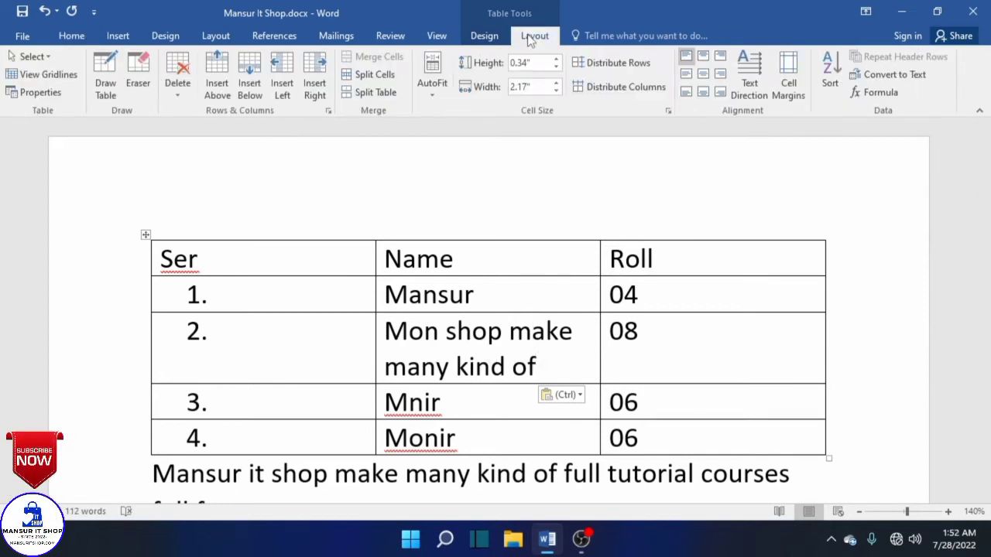
left_click(686, 62)
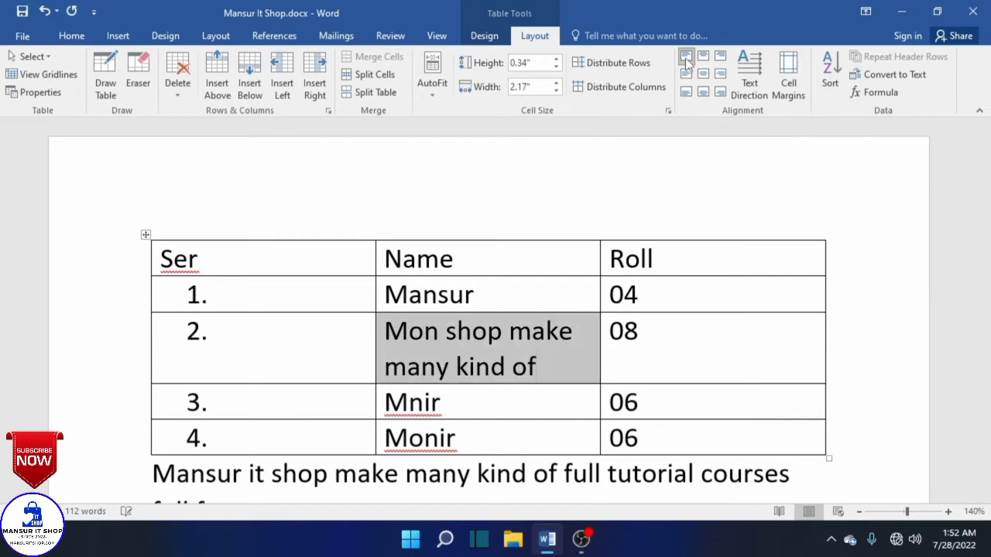
left_click(551, 367)
left_click_drag(599, 287, 662, 290)
key("Return")
Try the top center, top right, bottom left, bottom center and bottom right alignments on the second numbered row's Name cell.
left_click_drag(539, 368, 391, 348)
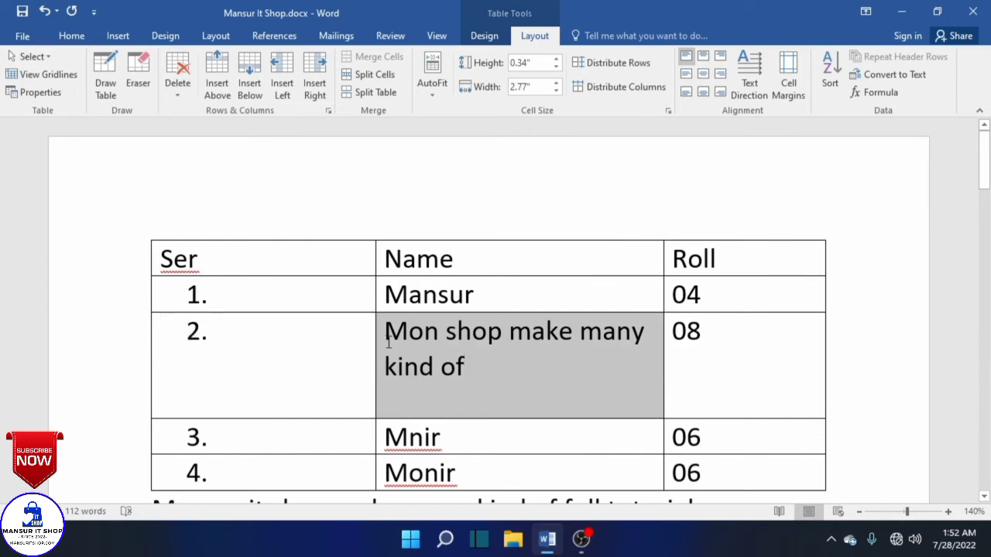
left_click(704, 59)
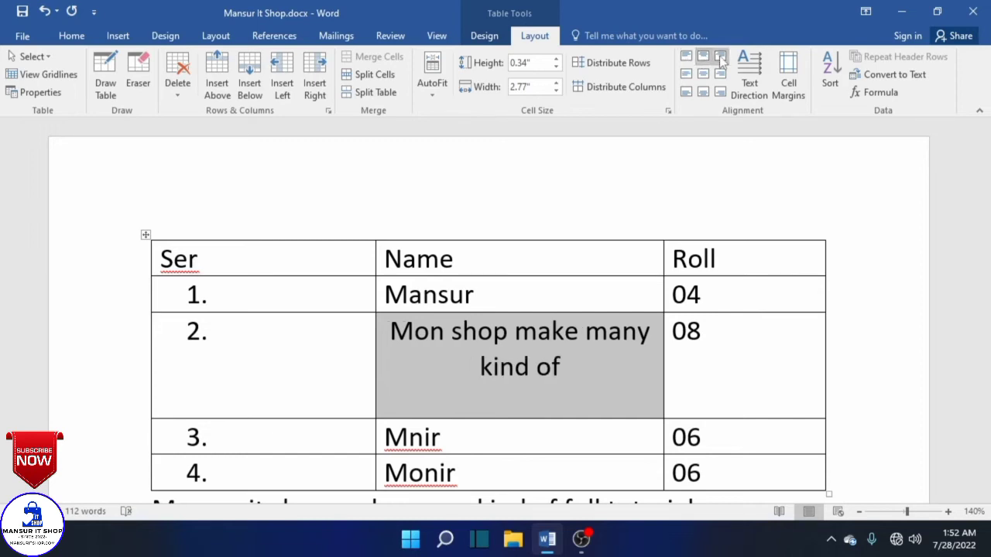
left_click(721, 58)
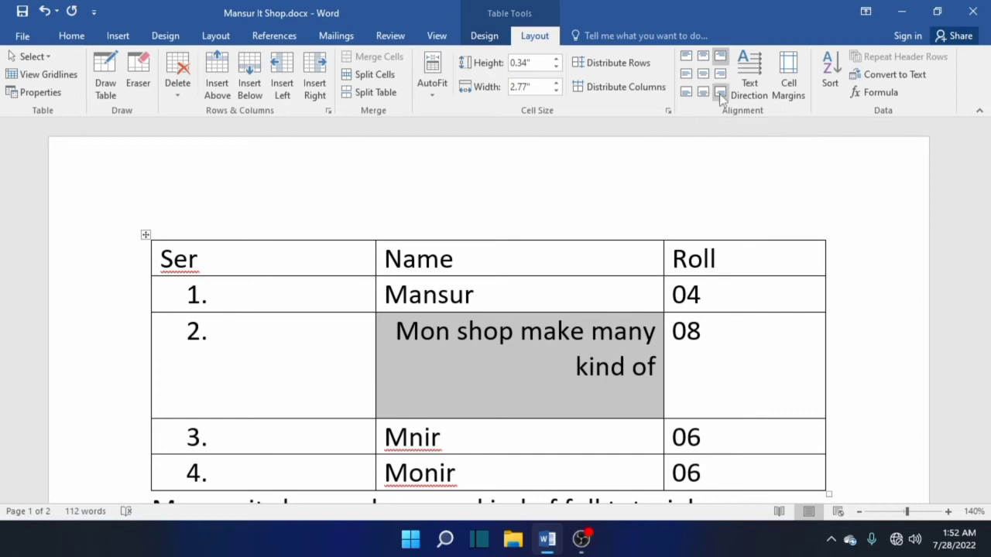
left_click(687, 92)
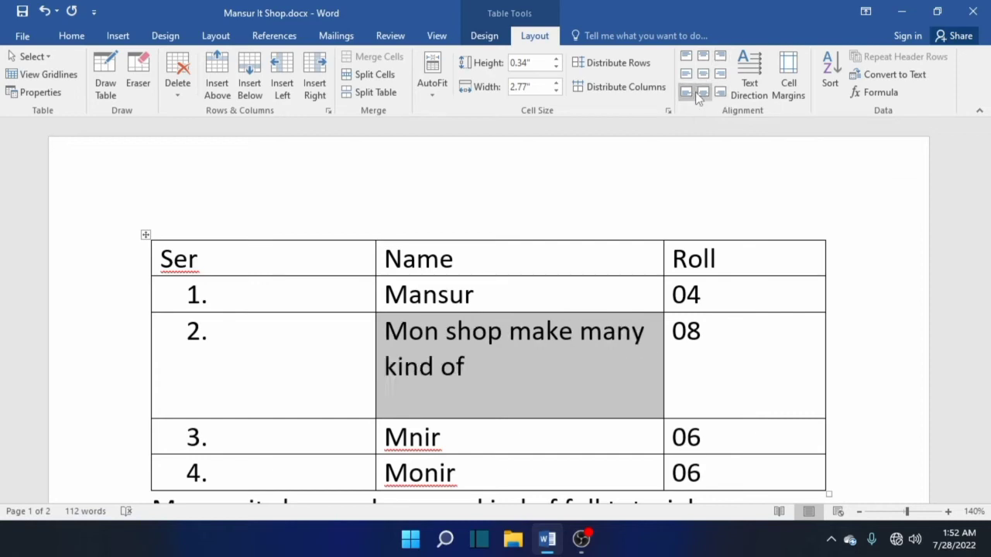
left_click(703, 92)
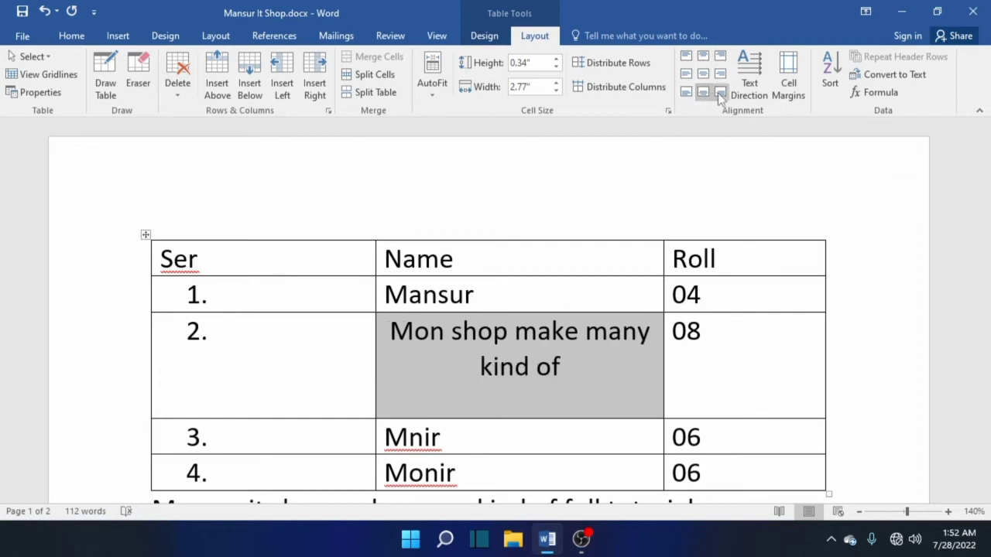
left_click(723, 92)
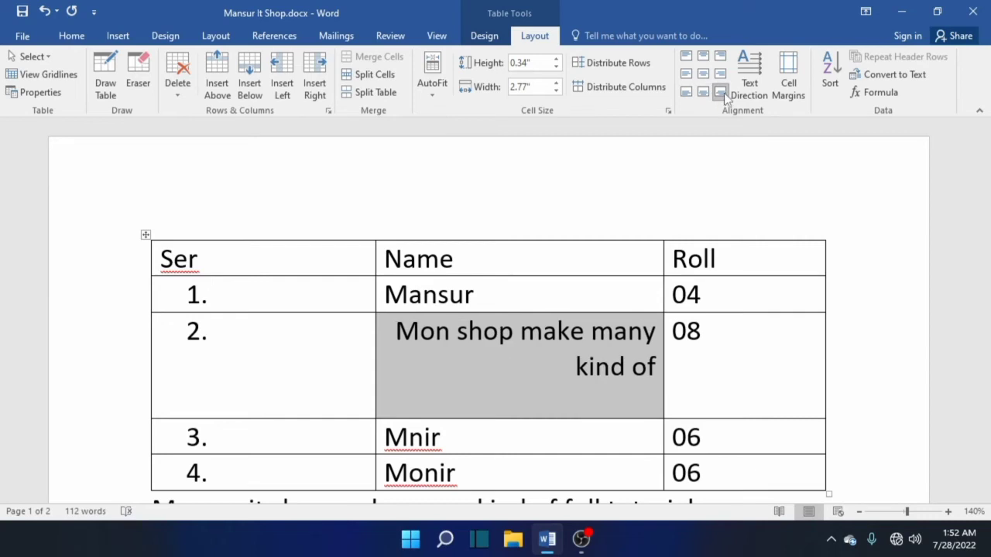
Try the center left, center and center right alignments on the same Name cell, and finish with Align Top Left.
left_click(688, 74)
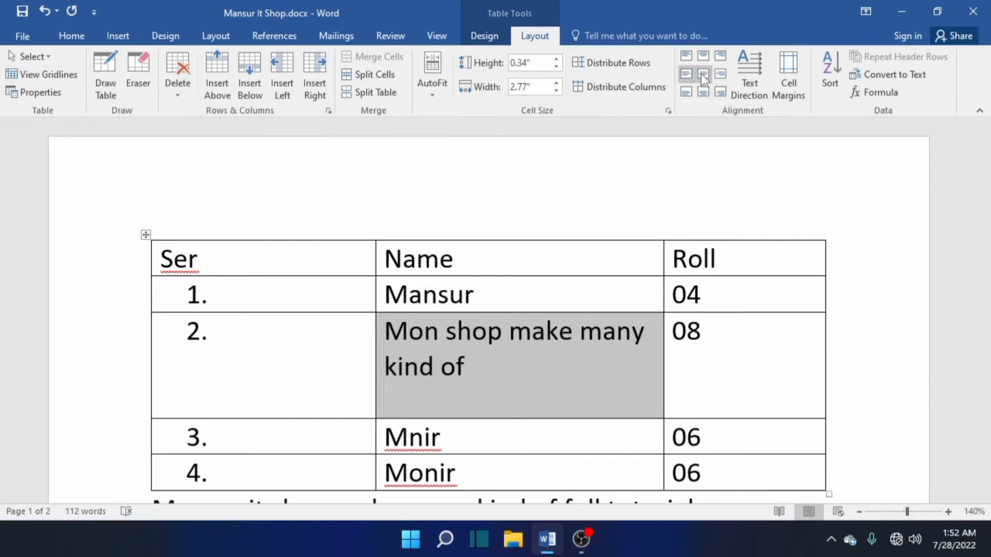
left_click(703, 73)
left_click(721, 75)
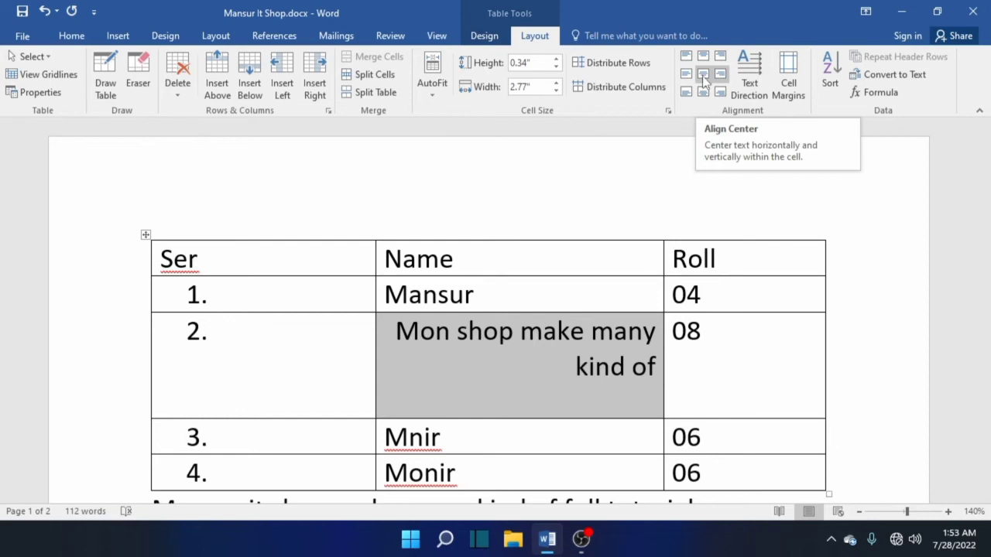
left_click(704, 76)
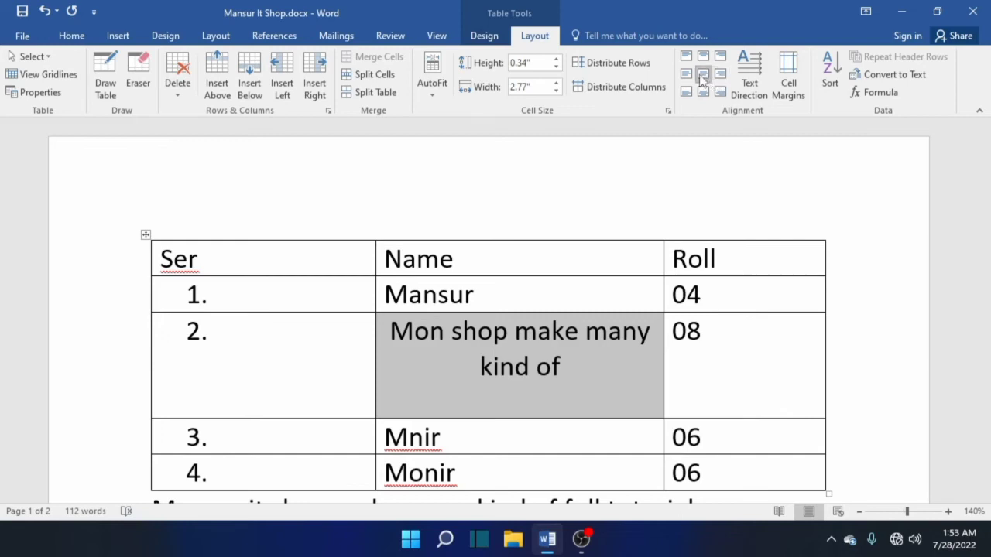
left_click(686, 60)
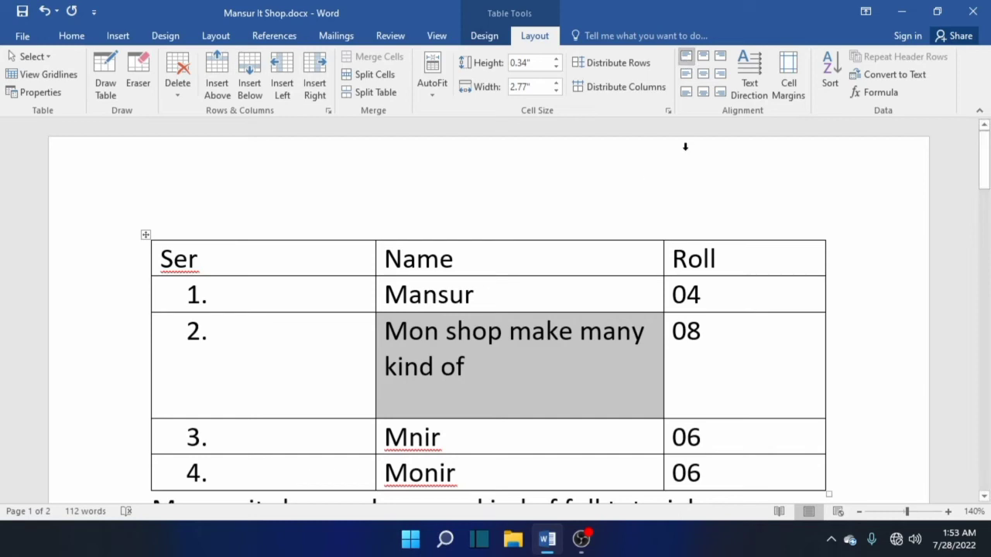
Cycle the text direction of the second numbered row's Name cell through the vertical orientations and back to horizontal.
left_click(749, 73)
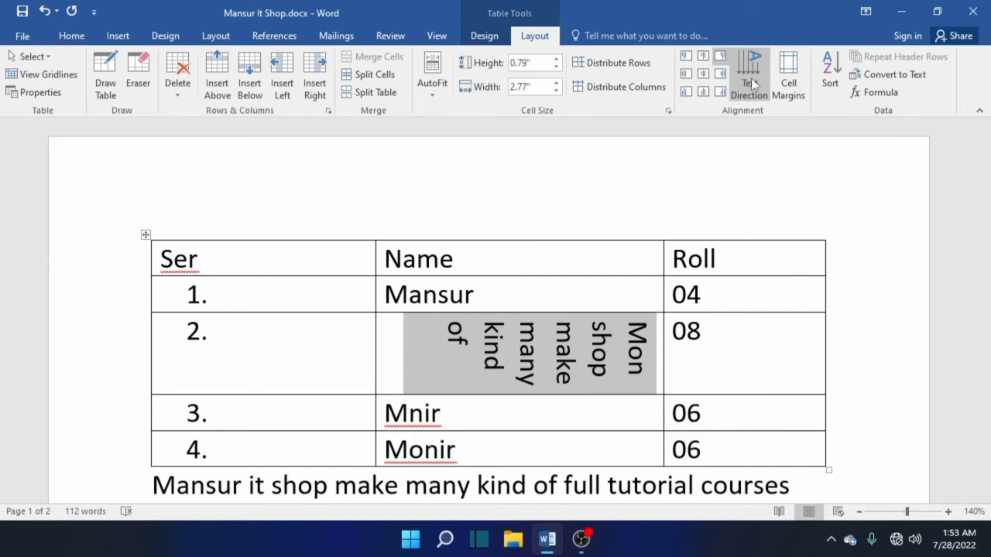
left_click(751, 79)
left_click(751, 77)
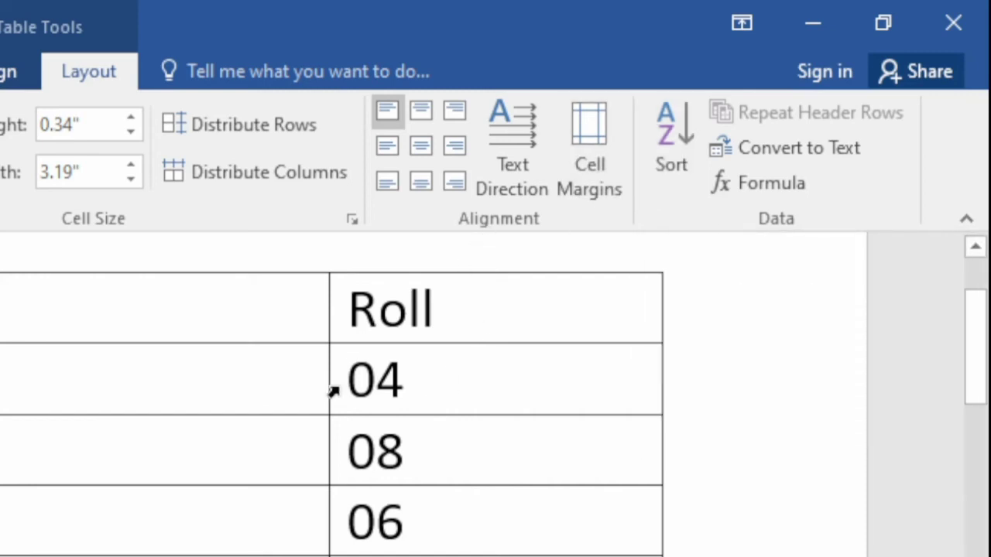
Go through the values in the Roll column, and sort the numbered rows by them in ascending order.
left_click_drag(375, 384, 418, 384)
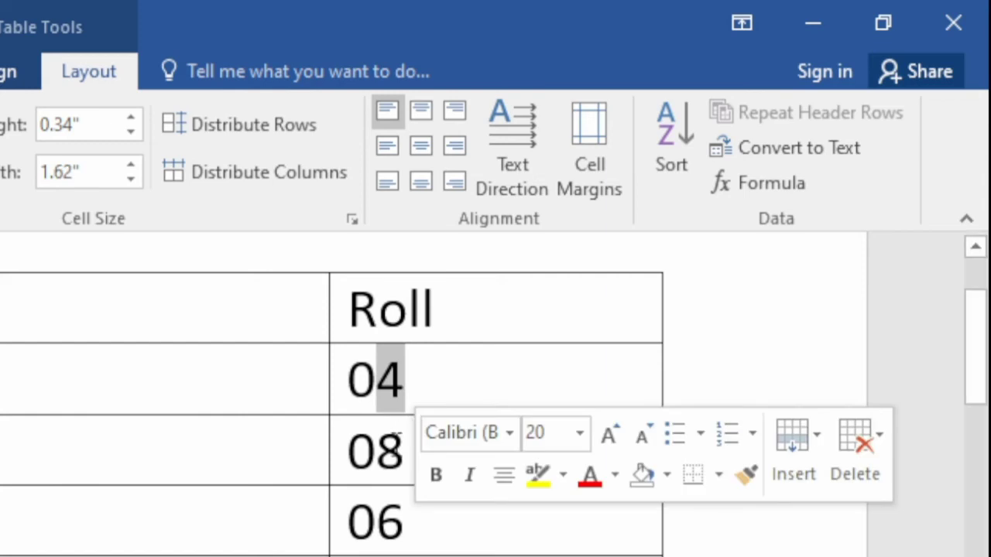
left_click_drag(375, 465, 404, 464)
left_click_drag(375, 534, 410, 534)
left_click(409, 556)
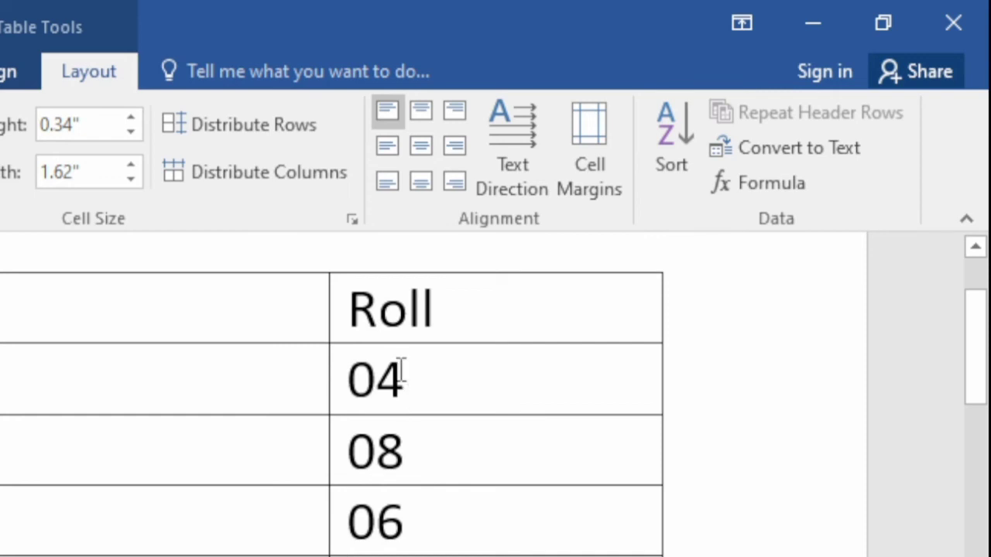
left_click_drag(401, 372, 395, 555)
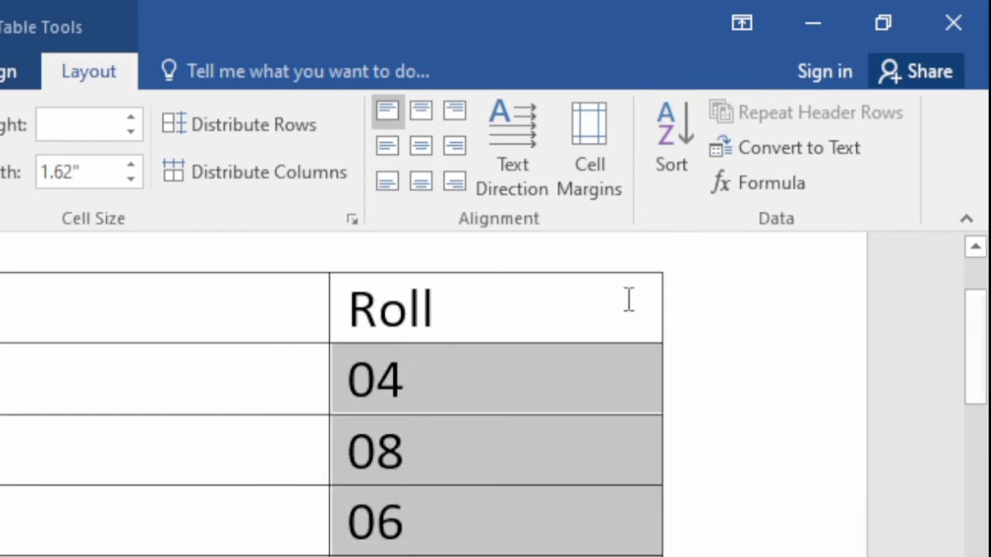
left_click(675, 137)
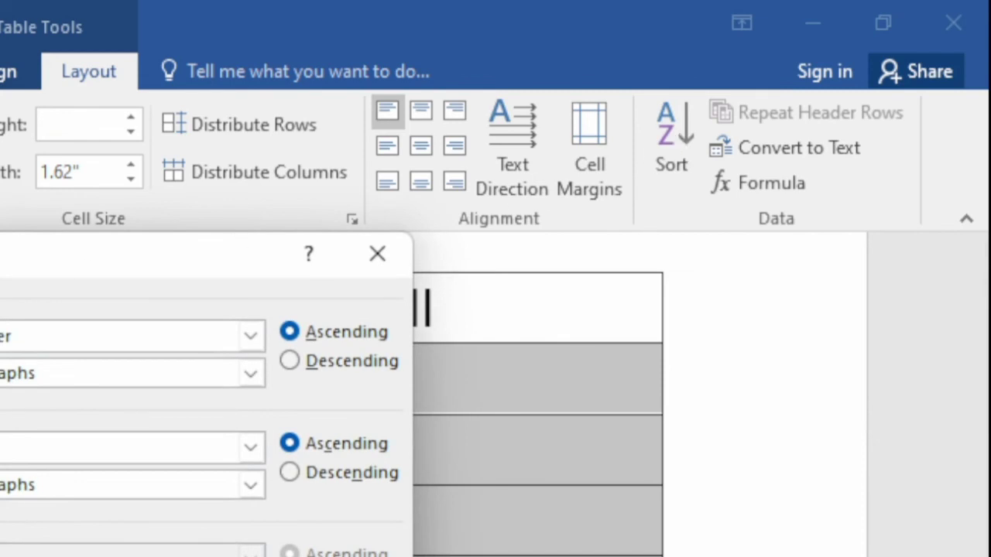
left_click(267, 555)
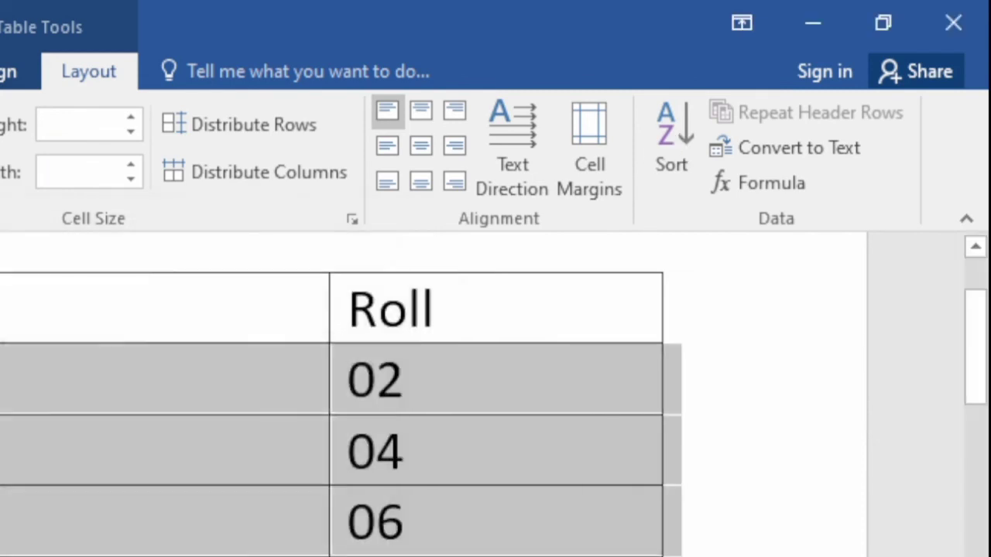
Change the Roll values of the first three numbered rows to 04, 02 and 03.
left_click(392, 379)
left_click(389, 454)
left_click(400, 518)
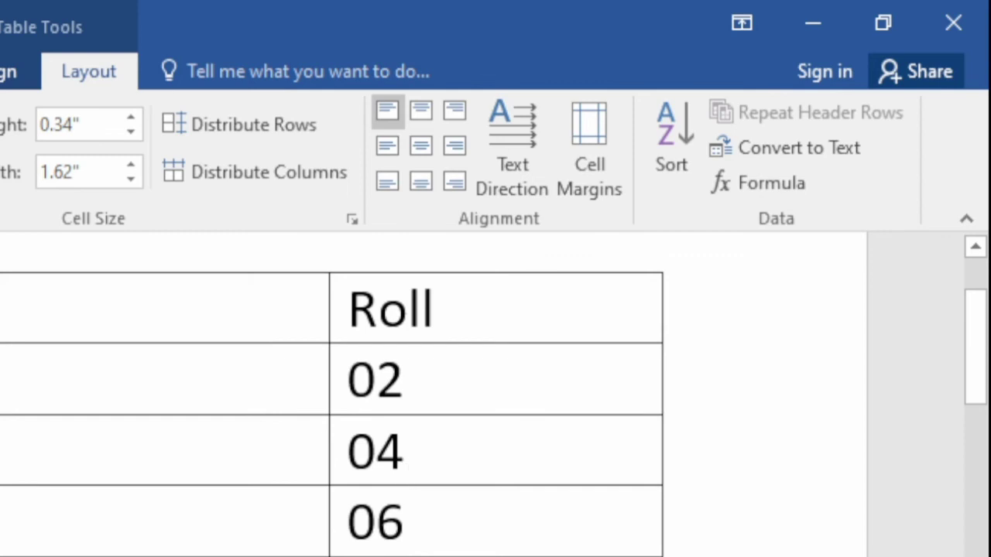
left_click_drag(416, 460, 381, 473)
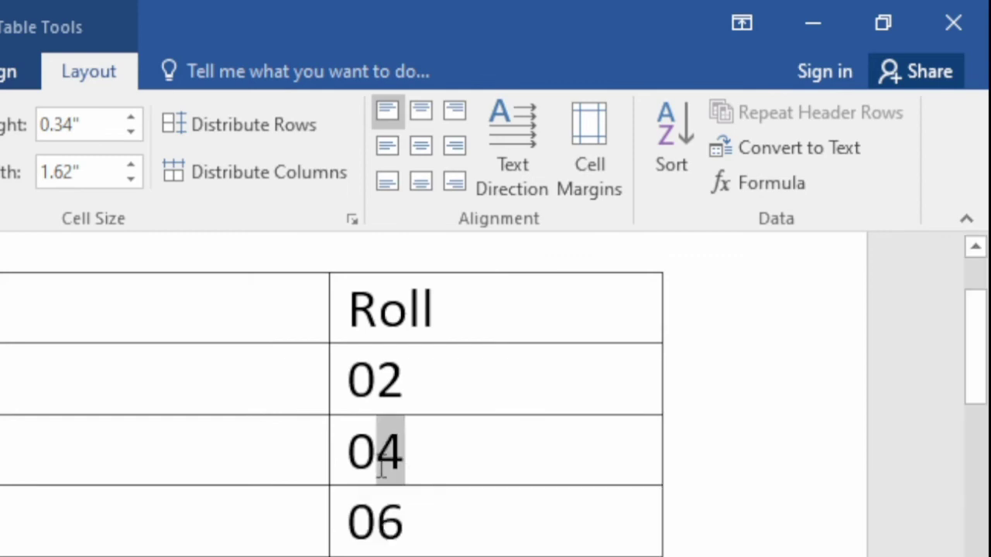
type("2")
left_click_drag(404, 378, 387, 399)
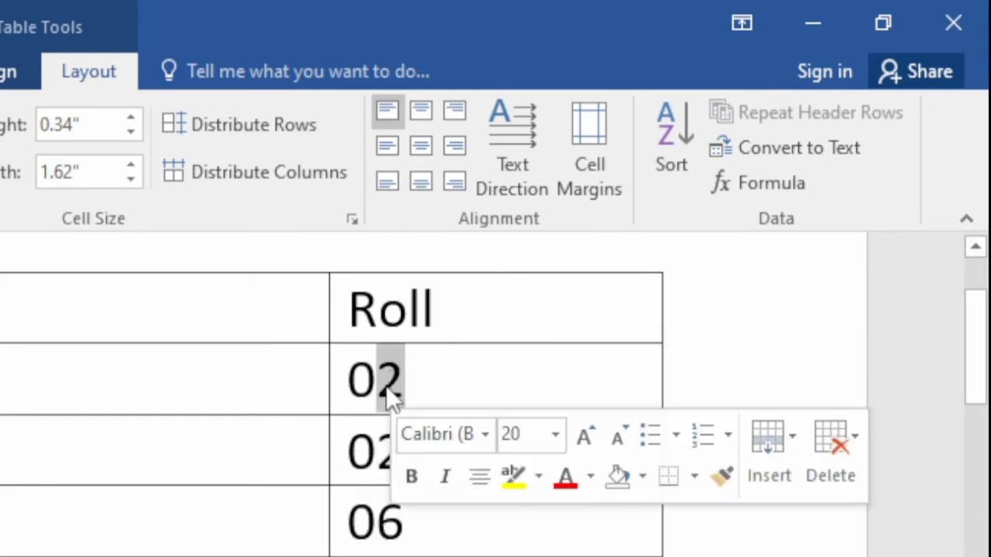
type("4")
left_click_drag(405, 522, 387, 548)
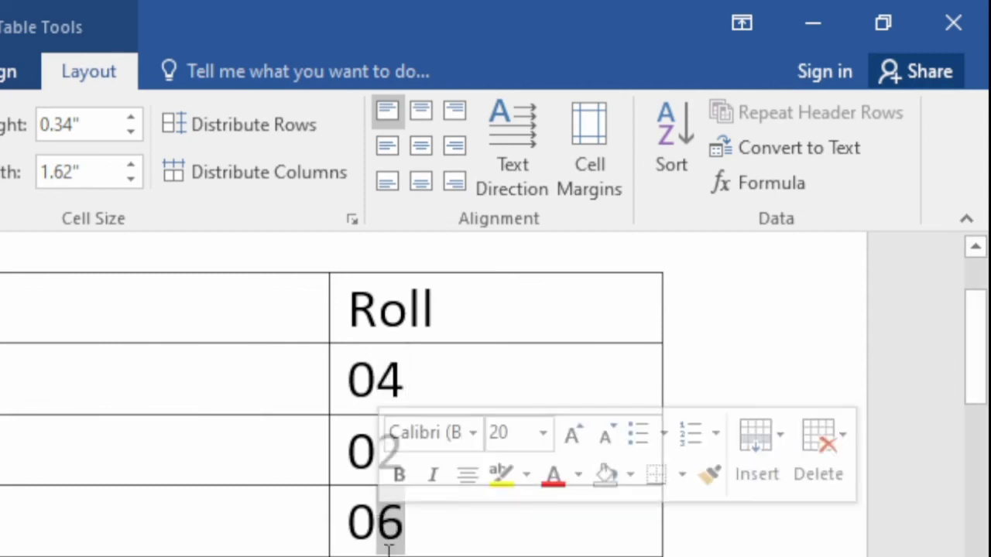
type("3")
left_click(461, 453)
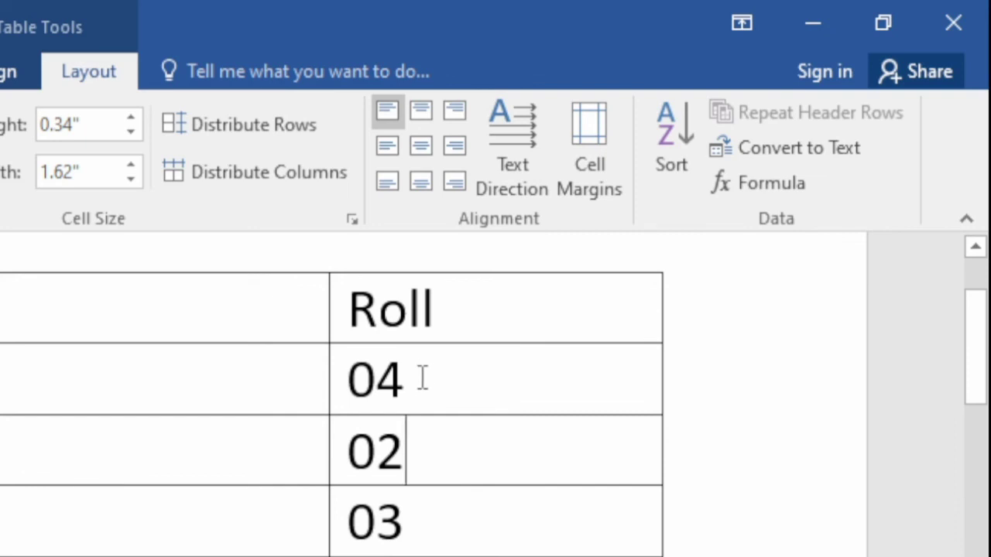
Sort the numbered rows in ascending order again using the edited Roll values.
left_click_drag(423, 378, 414, 552)
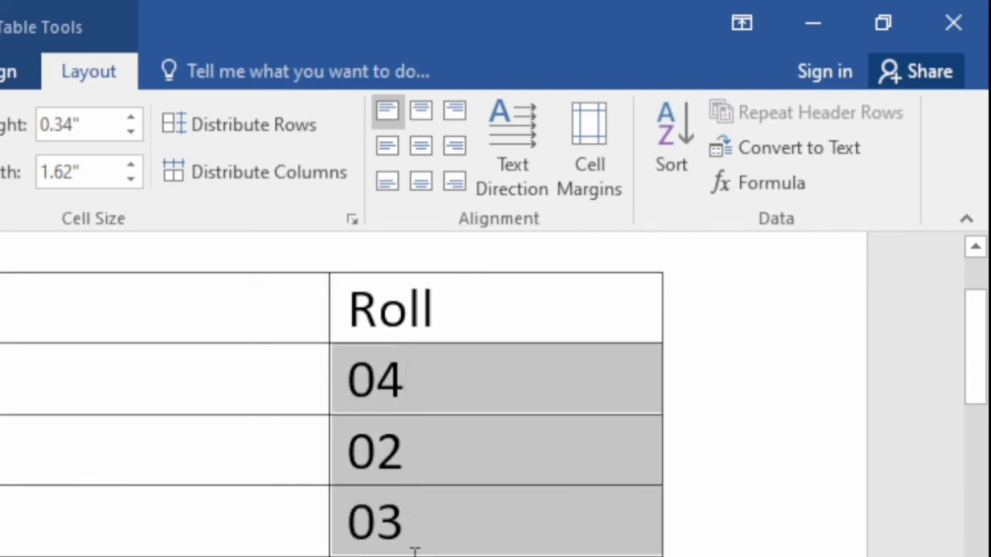
left_click(684, 136)
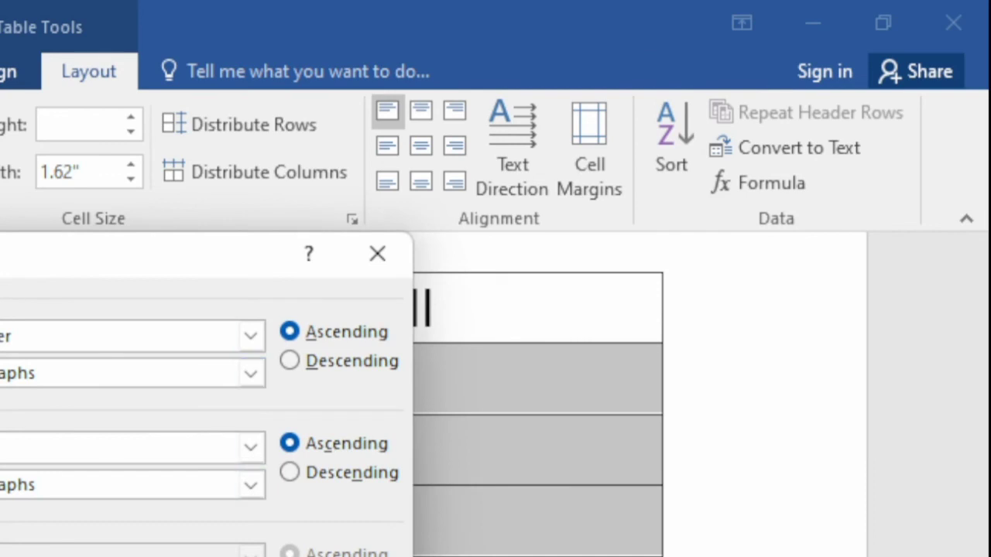
key("Return")
left_click(402, 379)
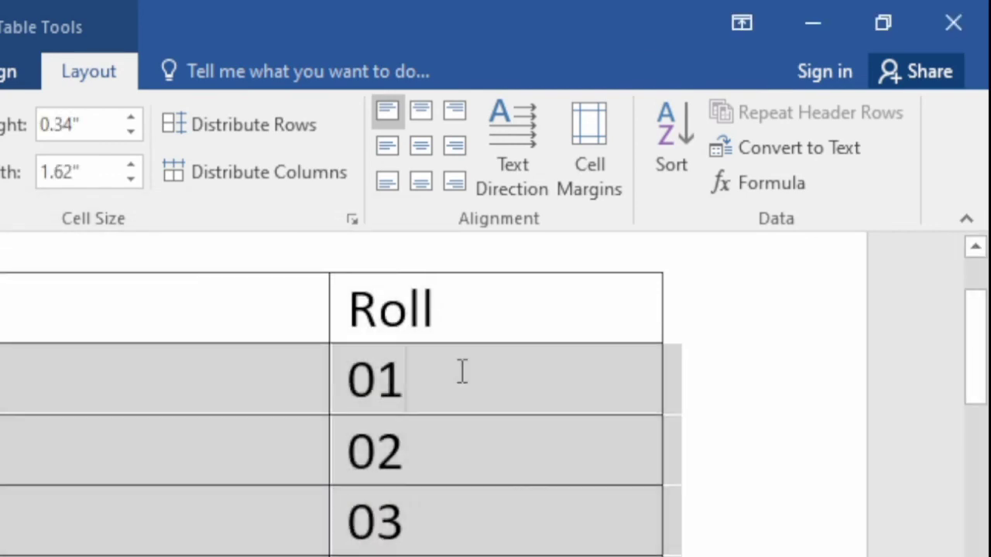
left_click_drag(442, 391, 435, 556)
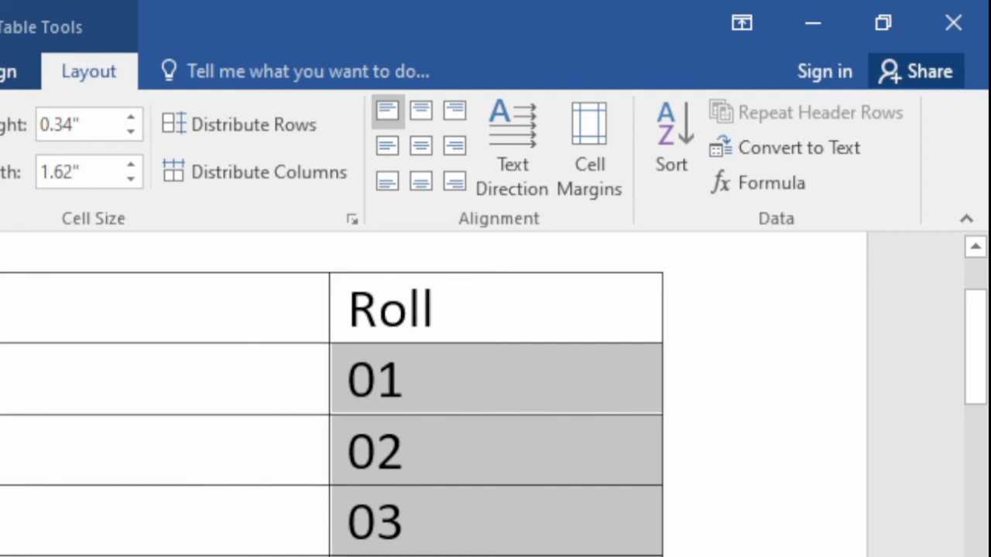
left_click(139, 517)
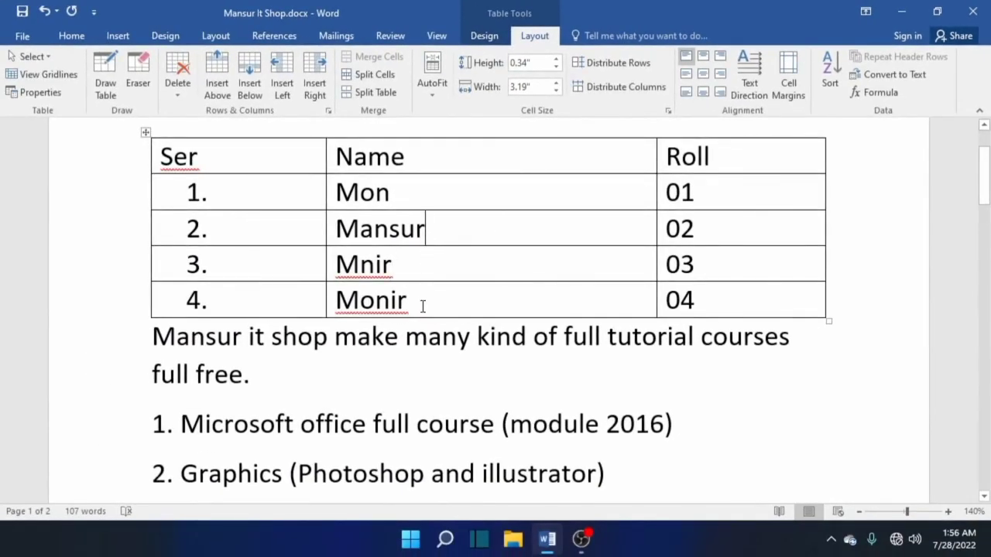
left_click_drag(429, 153, 671, 308)
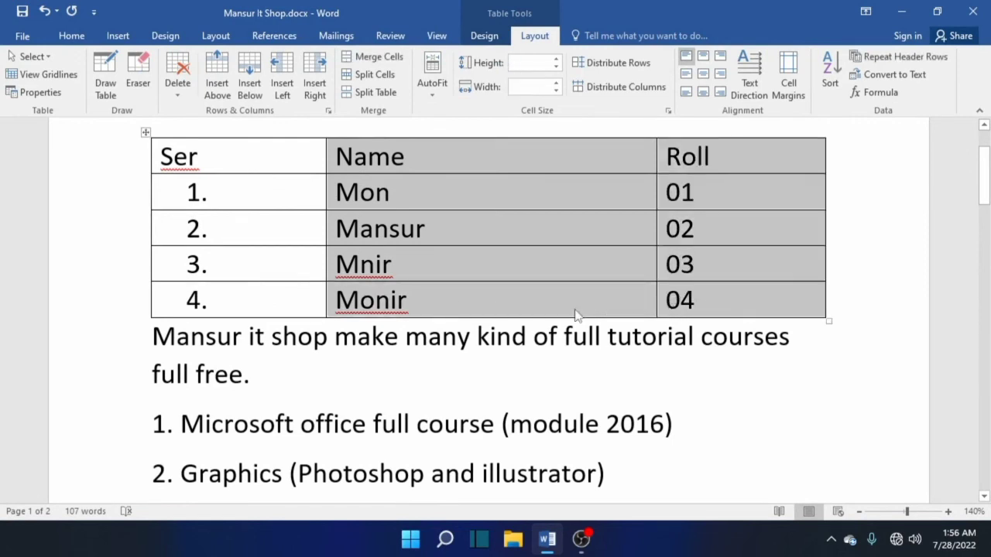
left_click(420, 301)
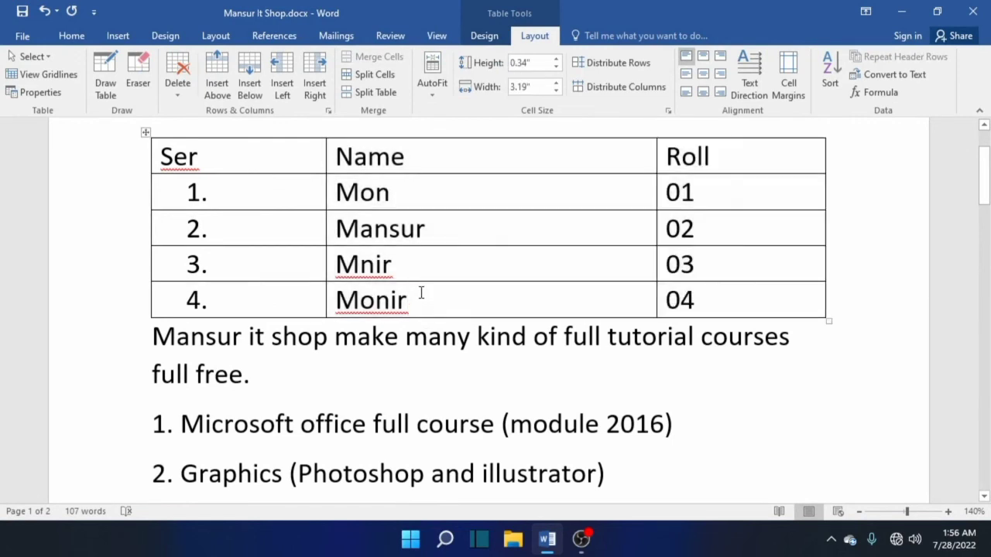